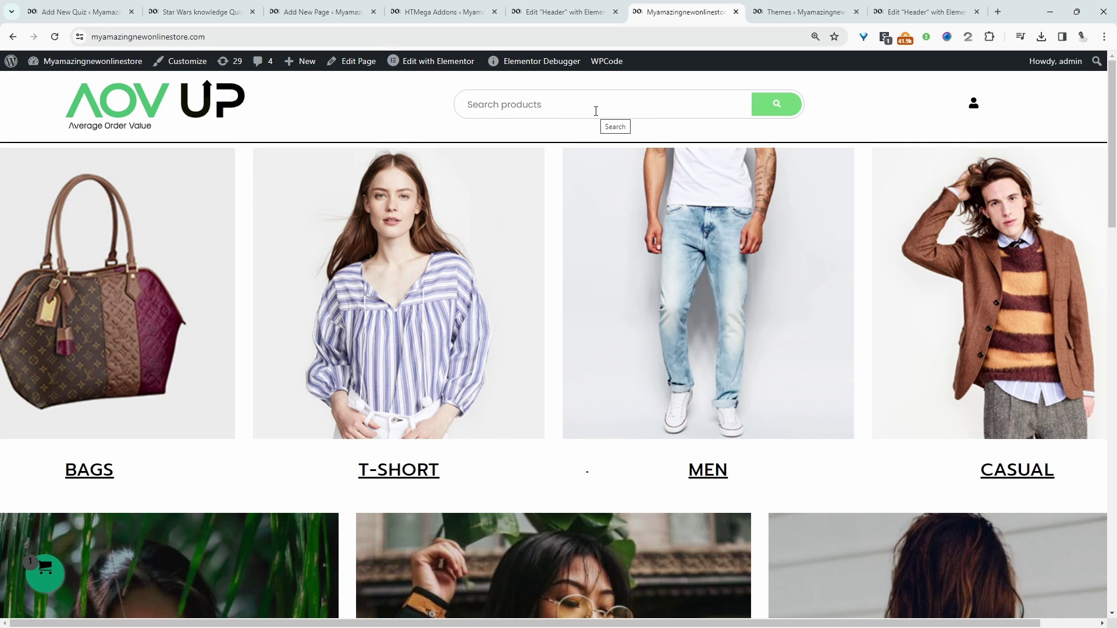
Type 'book' into the store header's product search box.
left_click(596, 111)
left_click(860, 115)
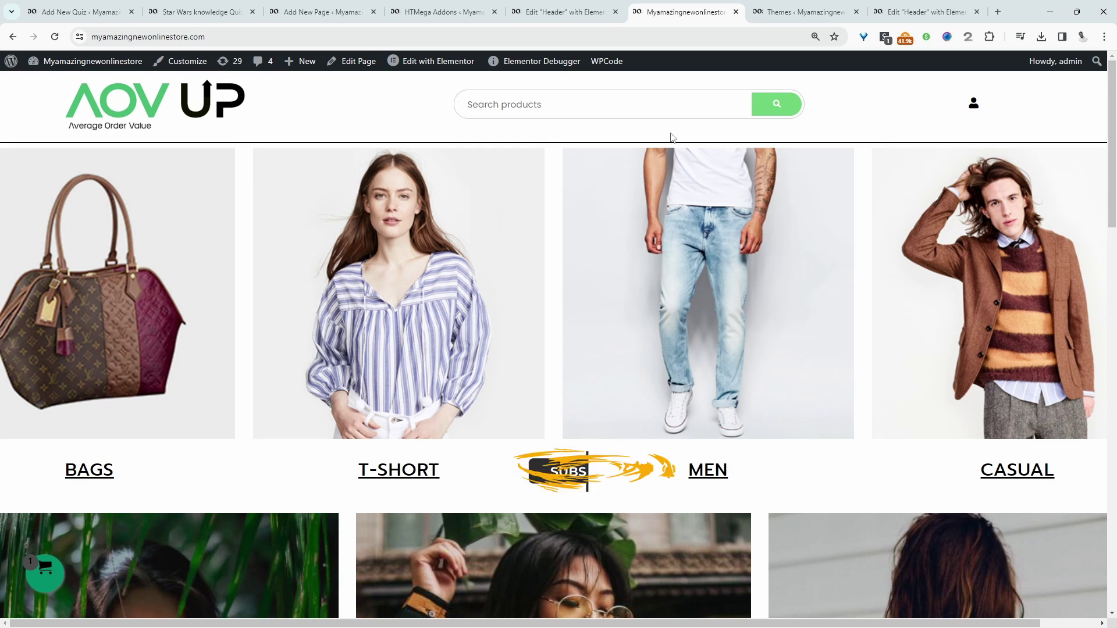
type("book")
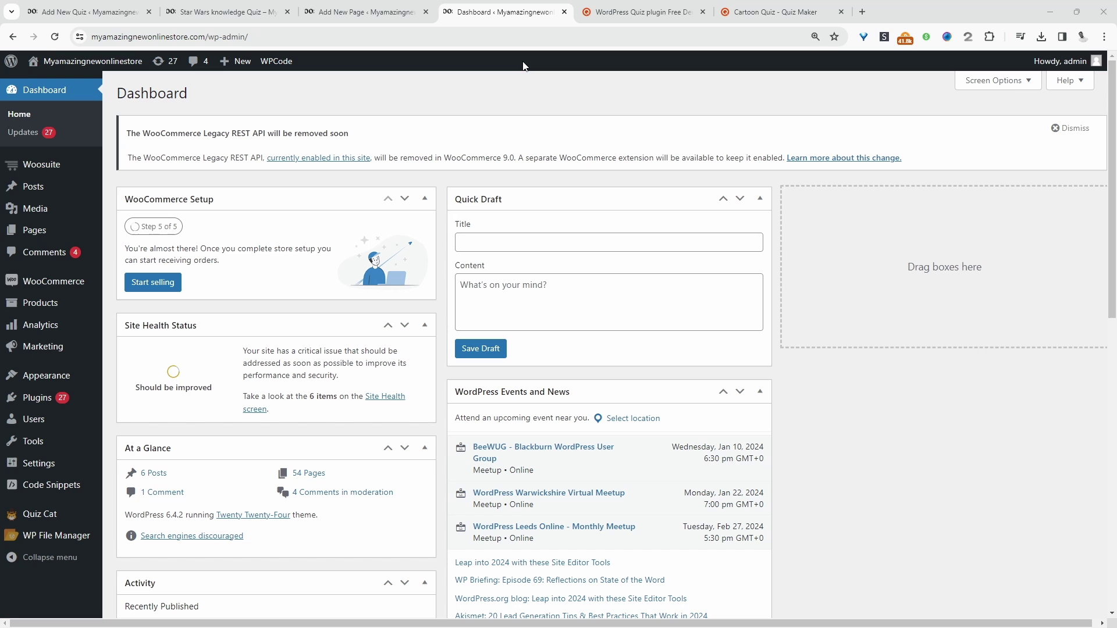
Find the HT Mega addons plugin under Add New Plugin and install it.
mouse_move(75, 407)
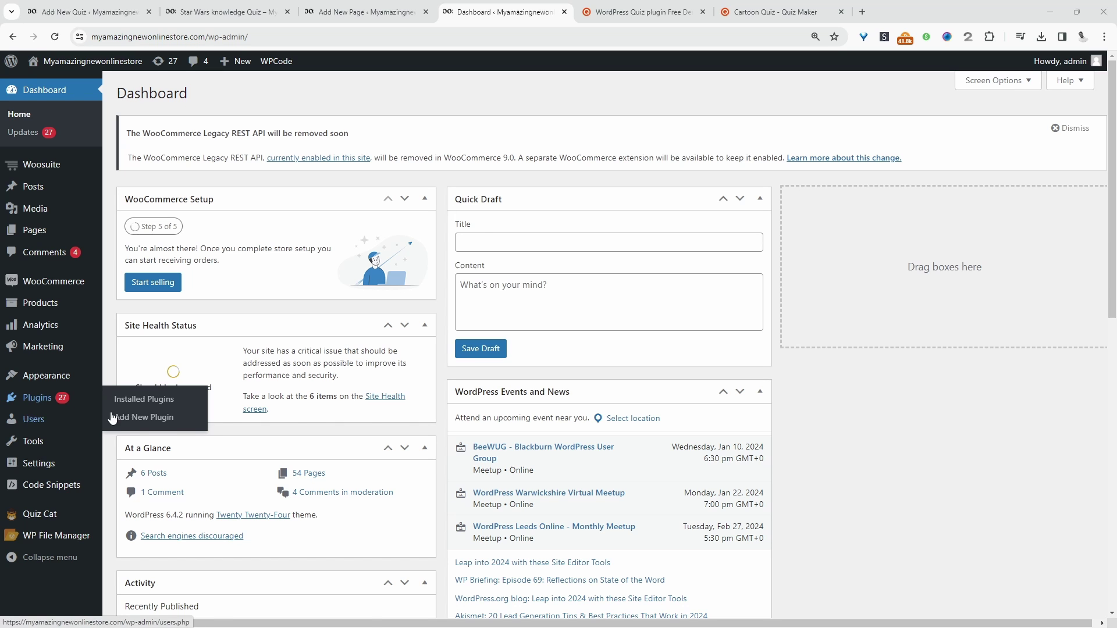
left_click(128, 419)
left_click(970, 140)
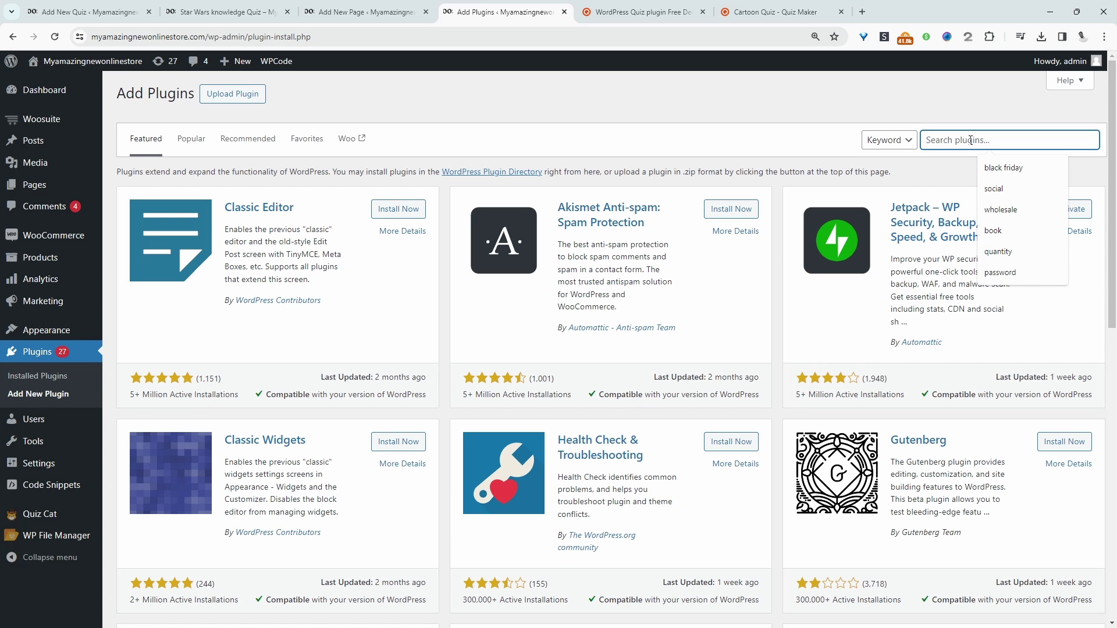
type("ht mega")
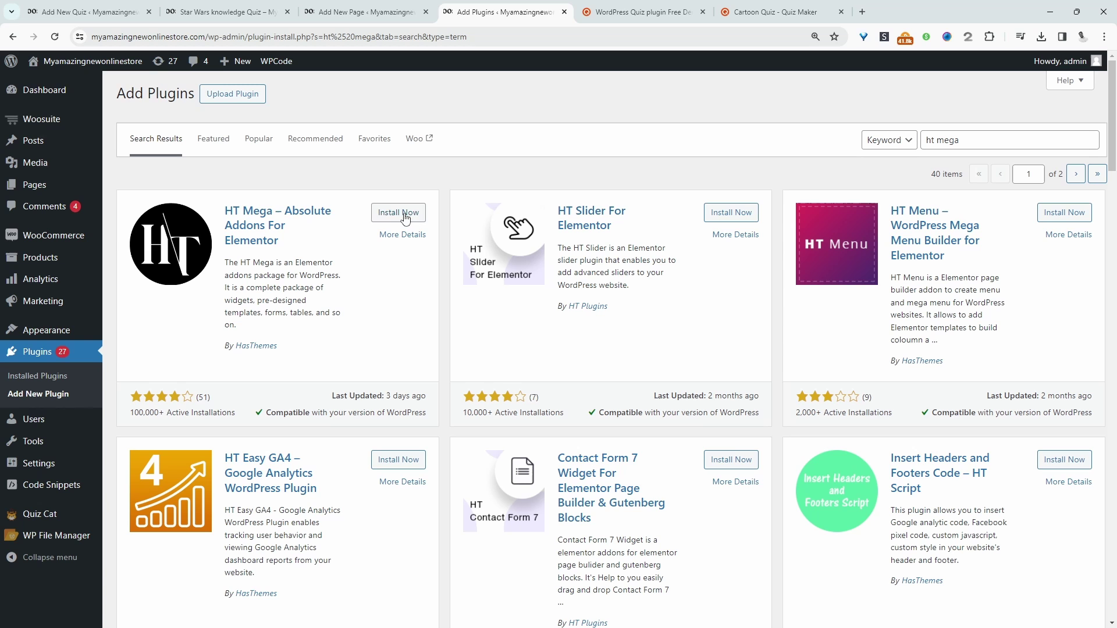
left_click(406, 215)
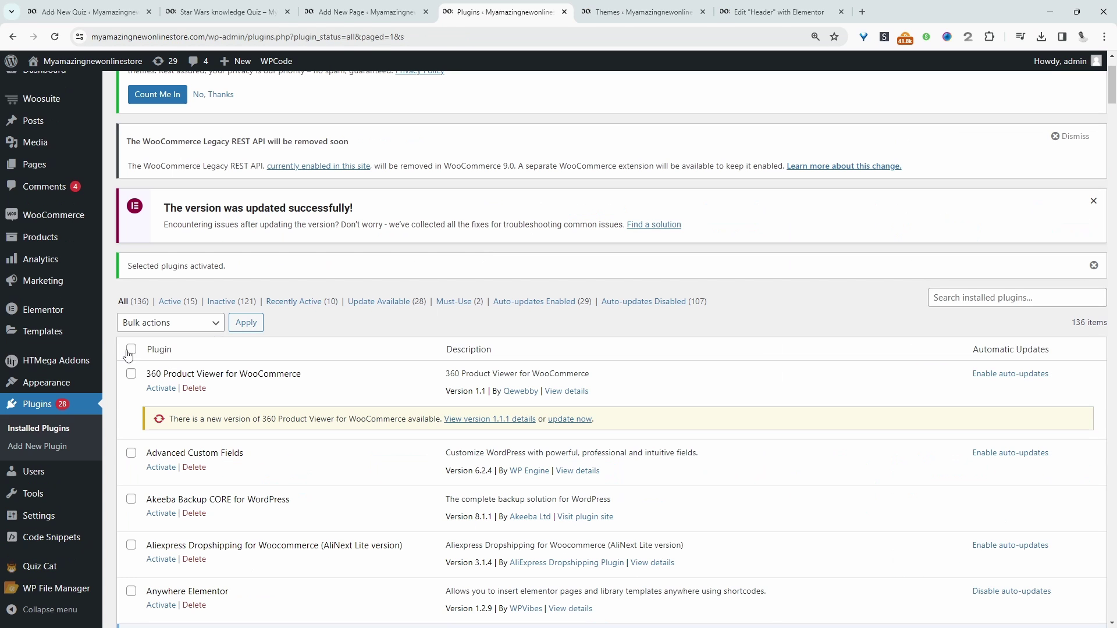
Enable HT Mega's Search widget in Settings > Elements and save the settings.
mouse_move(63, 364)
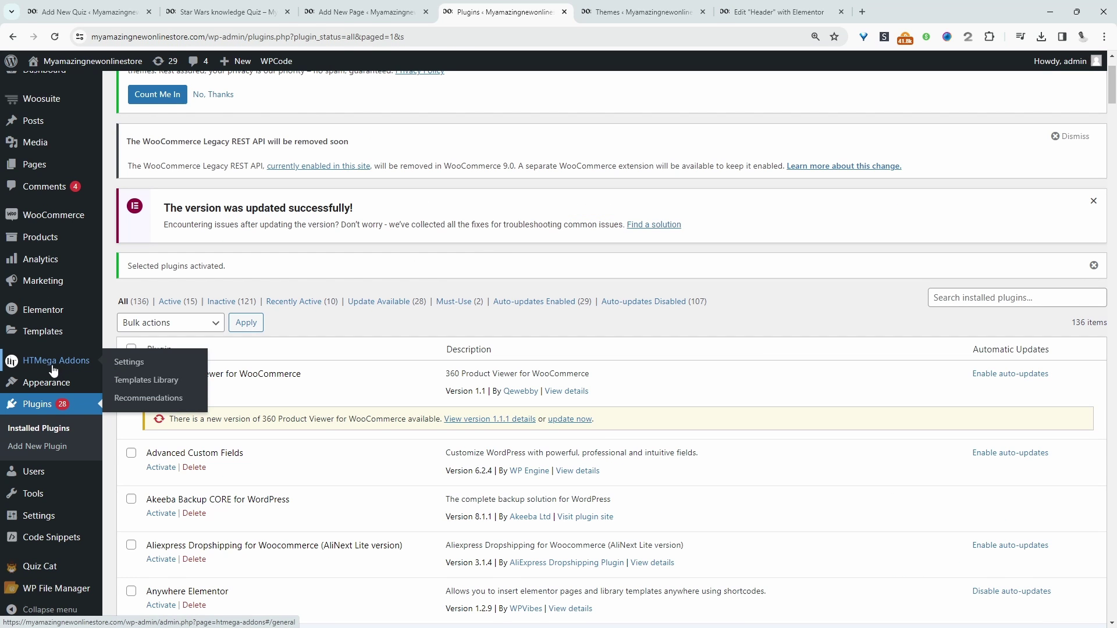
left_click(133, 364)
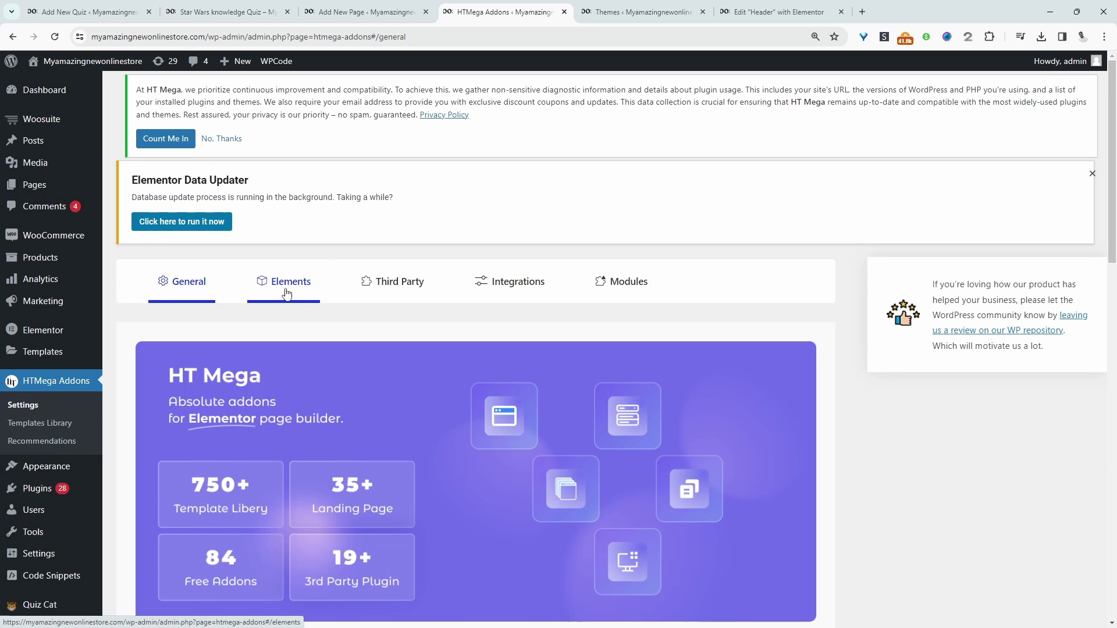
left_click(285, 280)
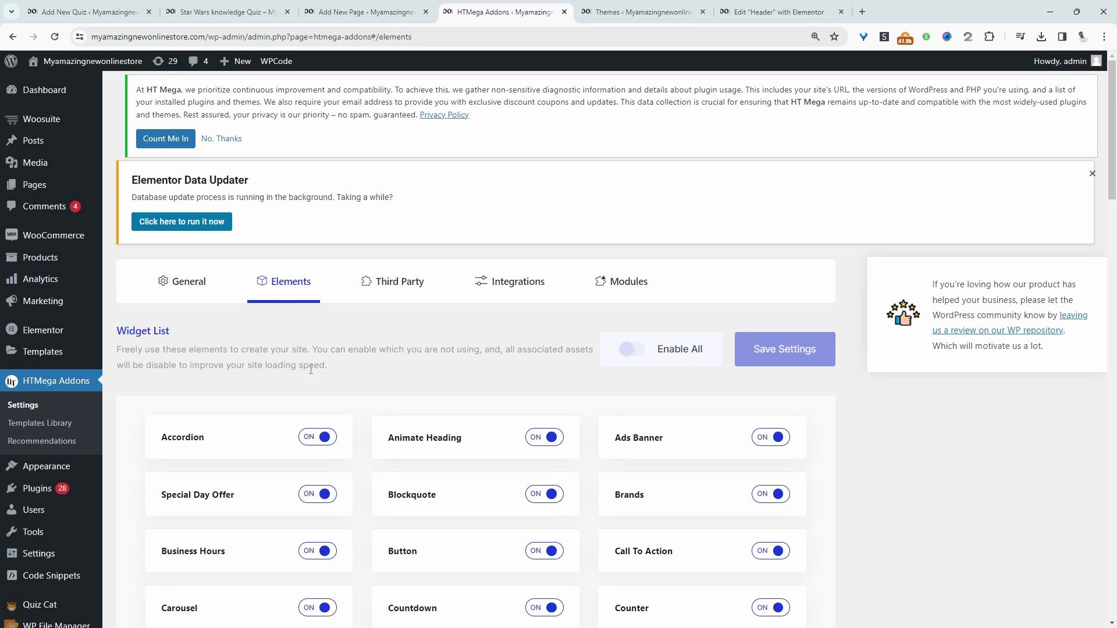
scroll(317, 390, "down", 15)
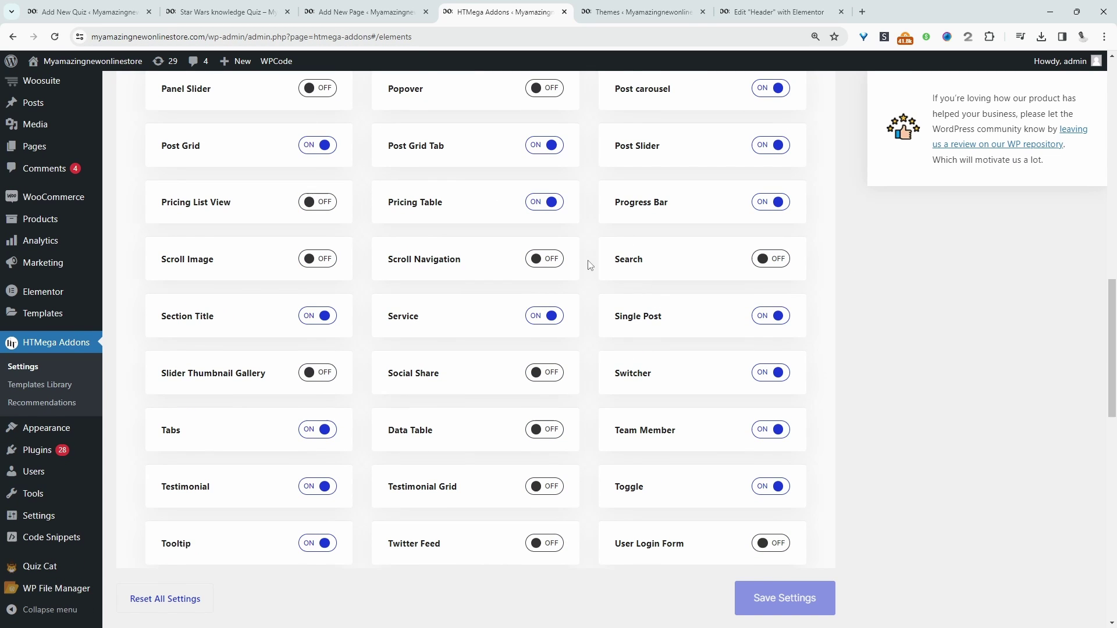
left_click(770, 259)
left_click(784, 605)
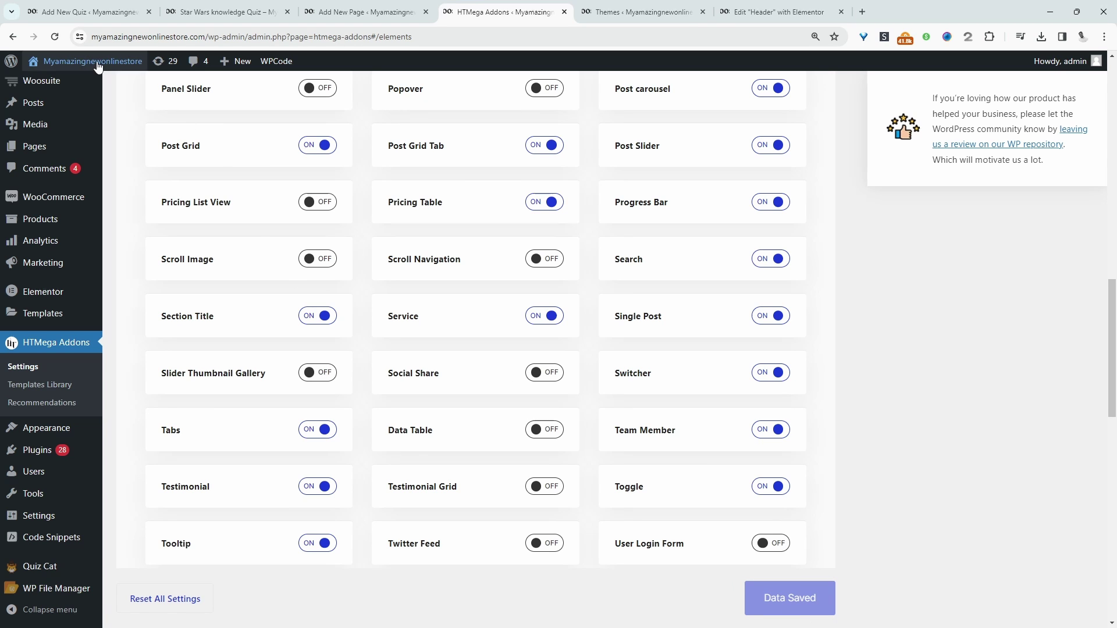
middle_click(91, 85)
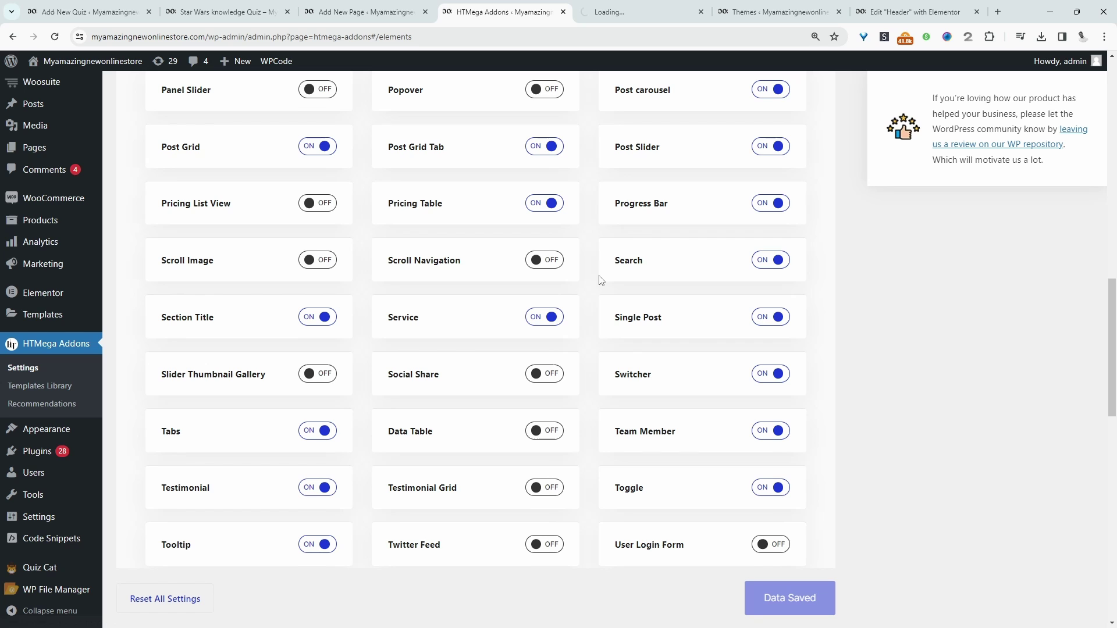
Place the HT Mega Search widget in the store header beside the menu.
left_click(618, 8)
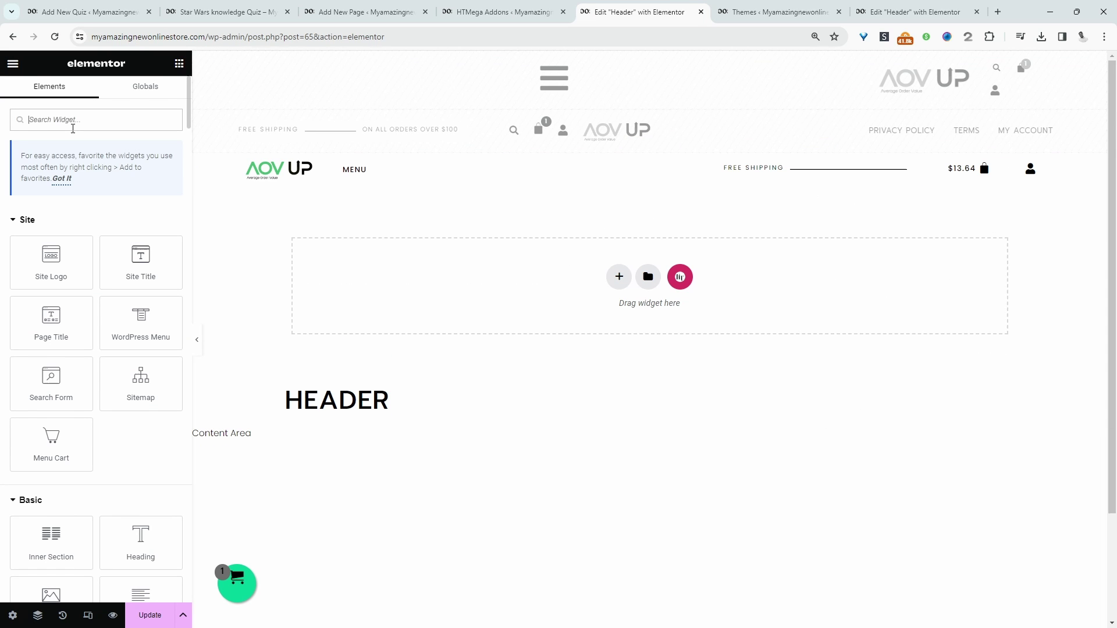
type("searc")
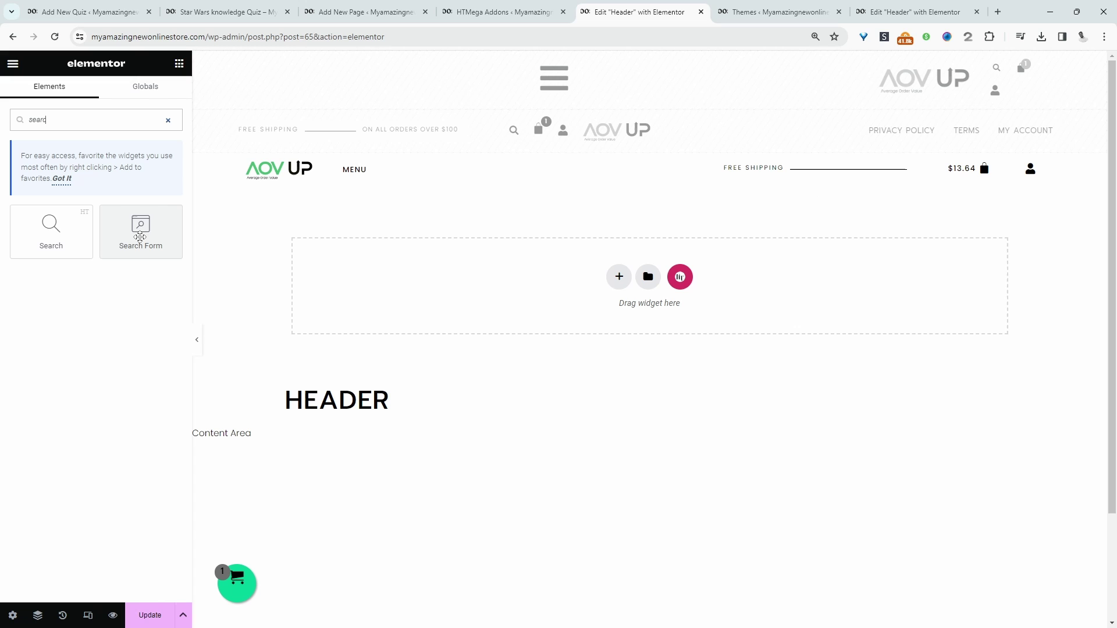
left_click(64, 246)
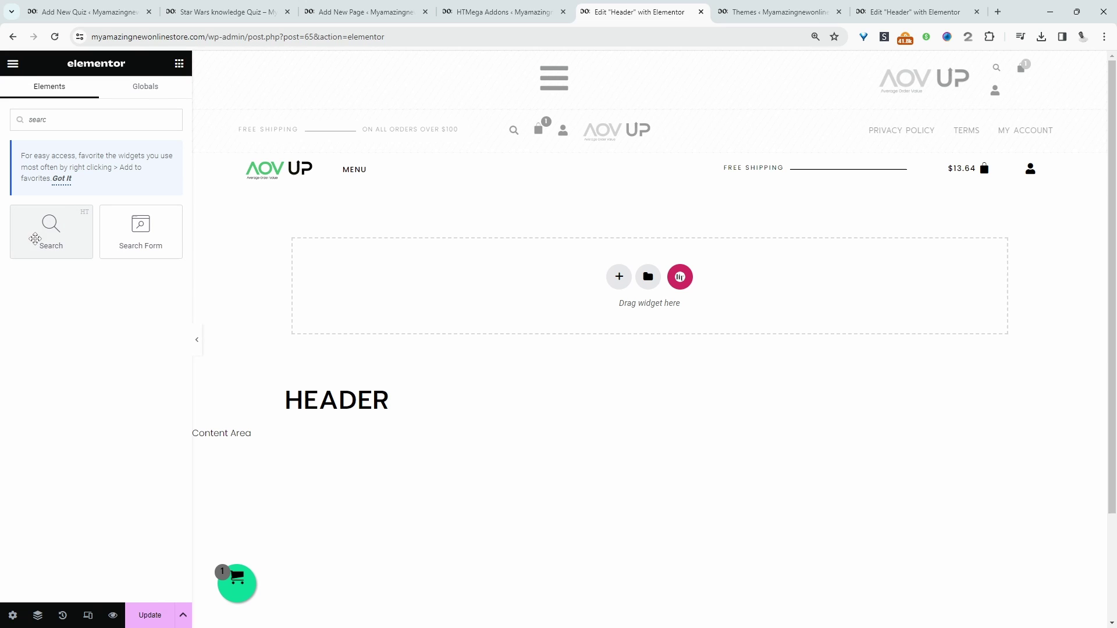
left_click_drag(55, 242, 588, 184)
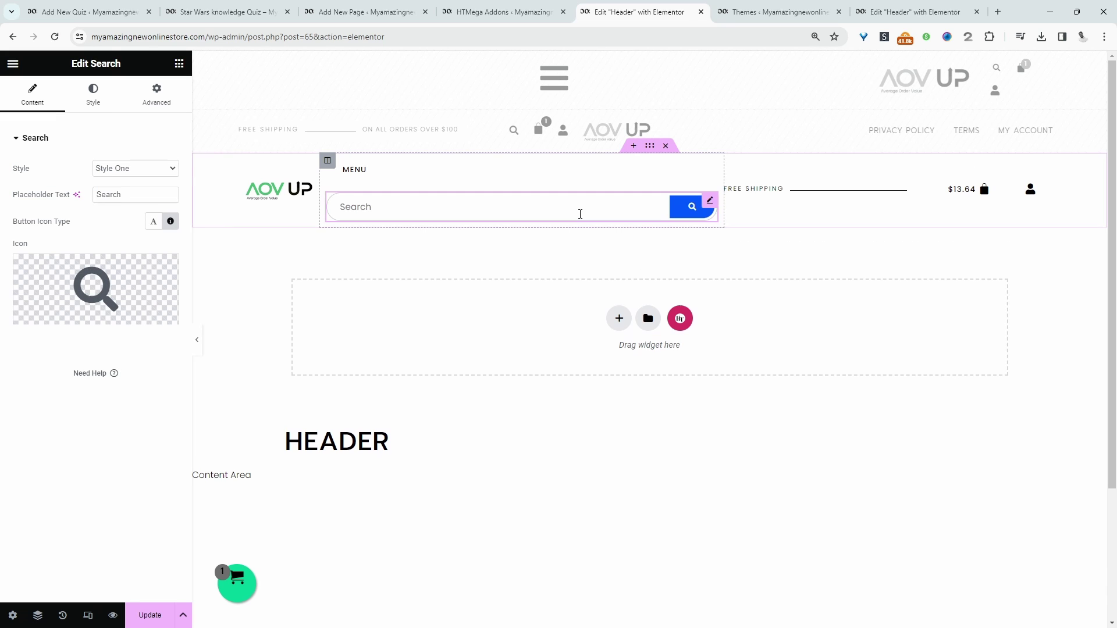
Move the search bar into the free-shipping column and delete the FREE SHIPPING divider.
right_click(734, 167)
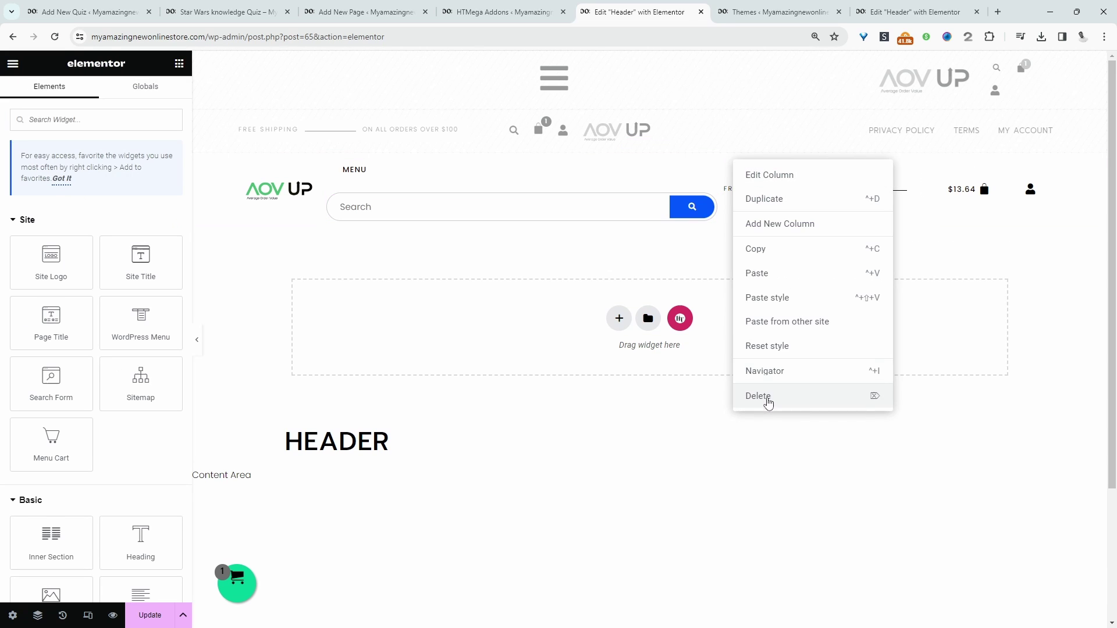
left_click_drag(640, 206, 672, 217)
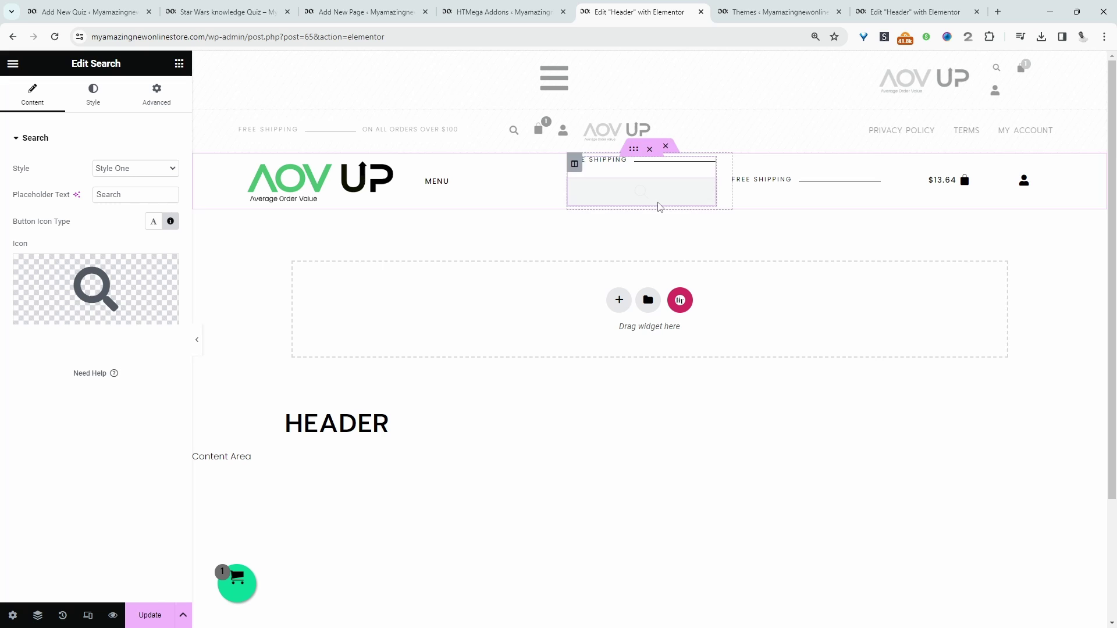
right_click(713, 164)
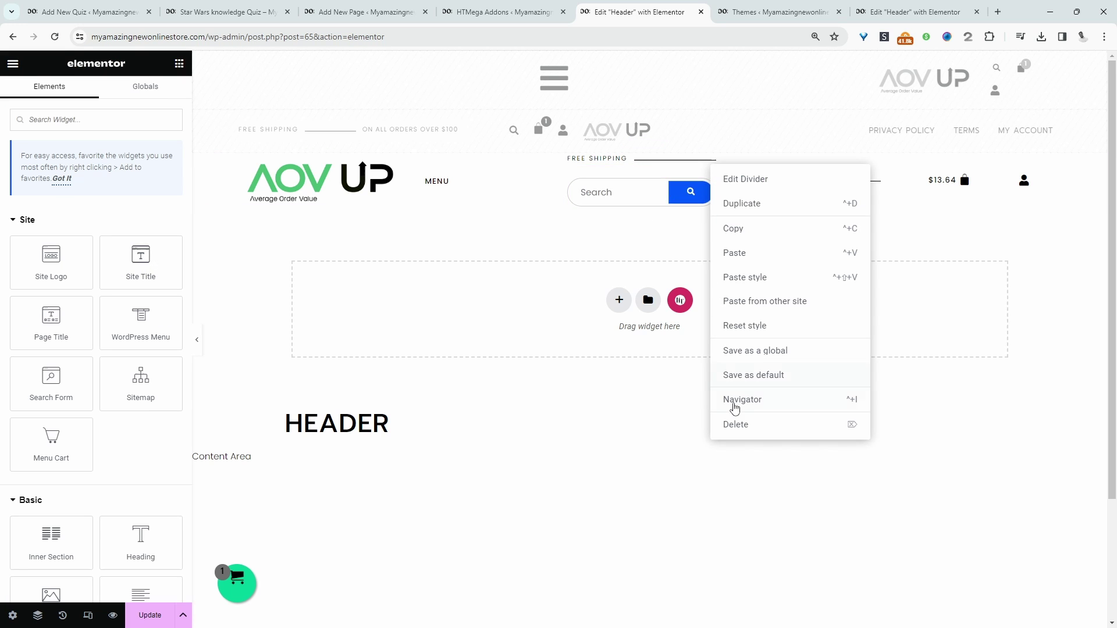
left_click(732, 495)
Hide the free-shipping column on desktop, tablet and mobile, then widen the search column.
left_click(739, 162)
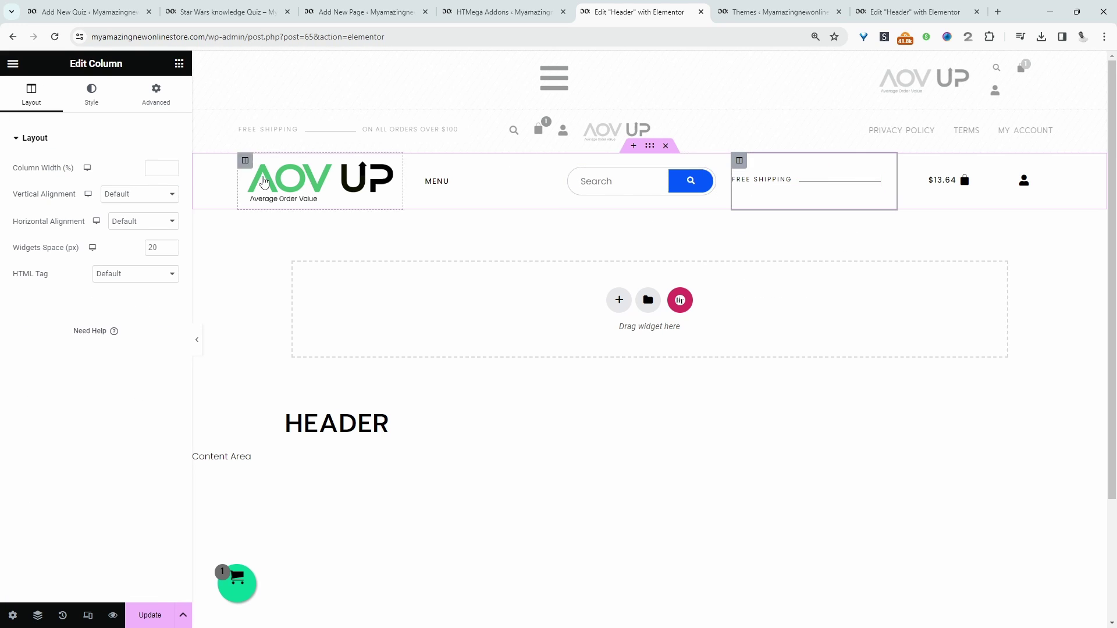
left_click(156, 93)
left_click(82, 407)
left_click(162, 256)
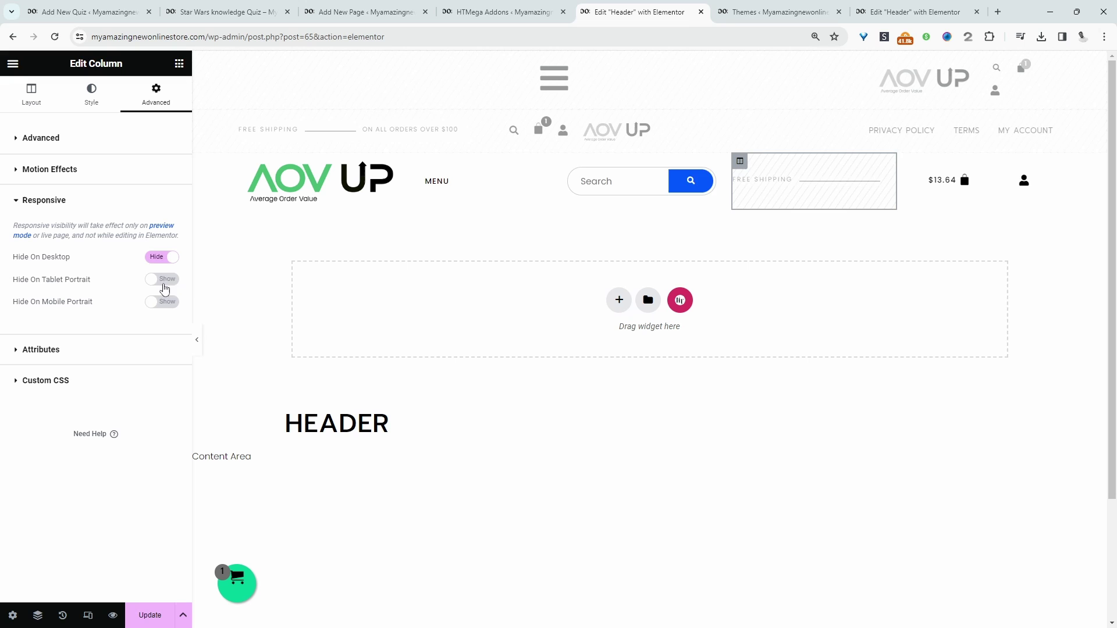
left_click(162, 279)
left_click(162, 301)
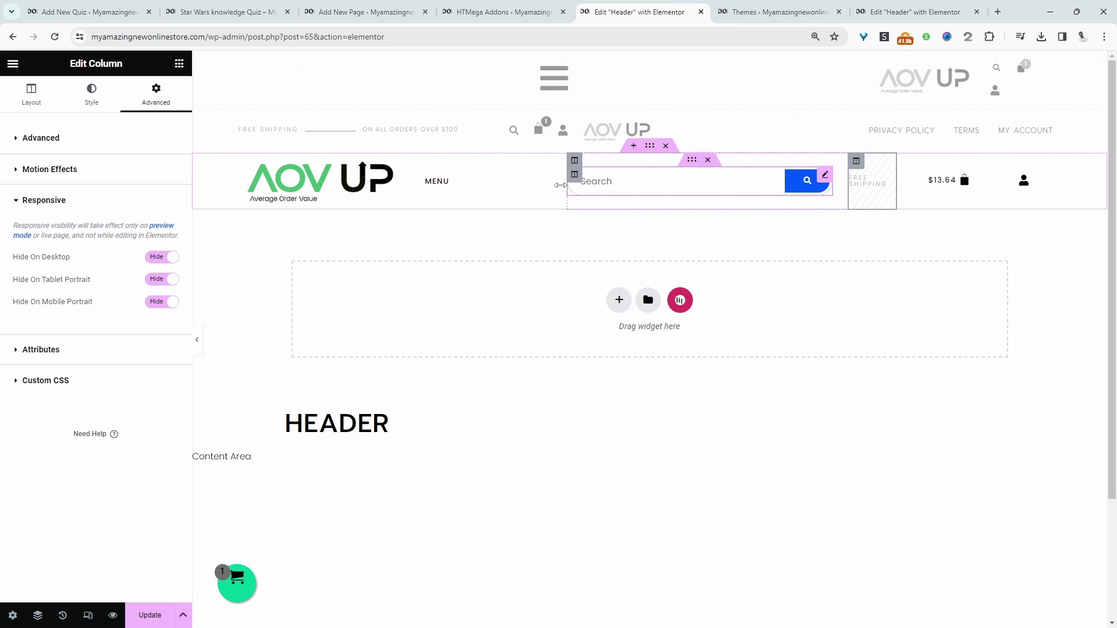
left_click_drag(559, 185, 531, 185)
left_click_drag(848, 181, 875, 181)
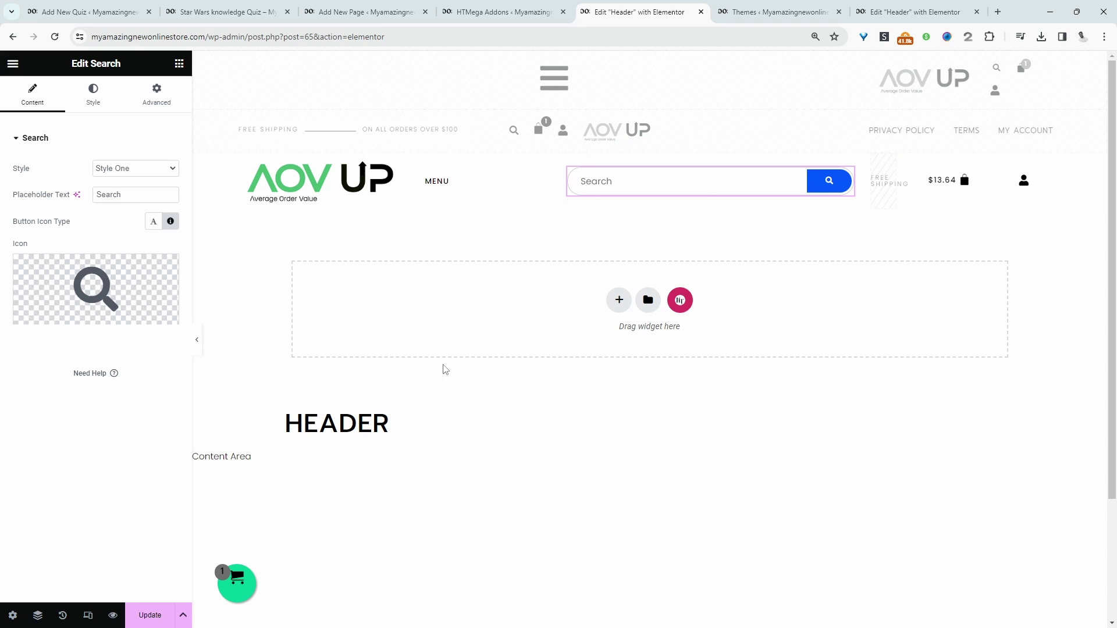
Change the search bar placeholder text to 'Search products'.
double_click(119, 195)
left_click(168, 200)
type("p")
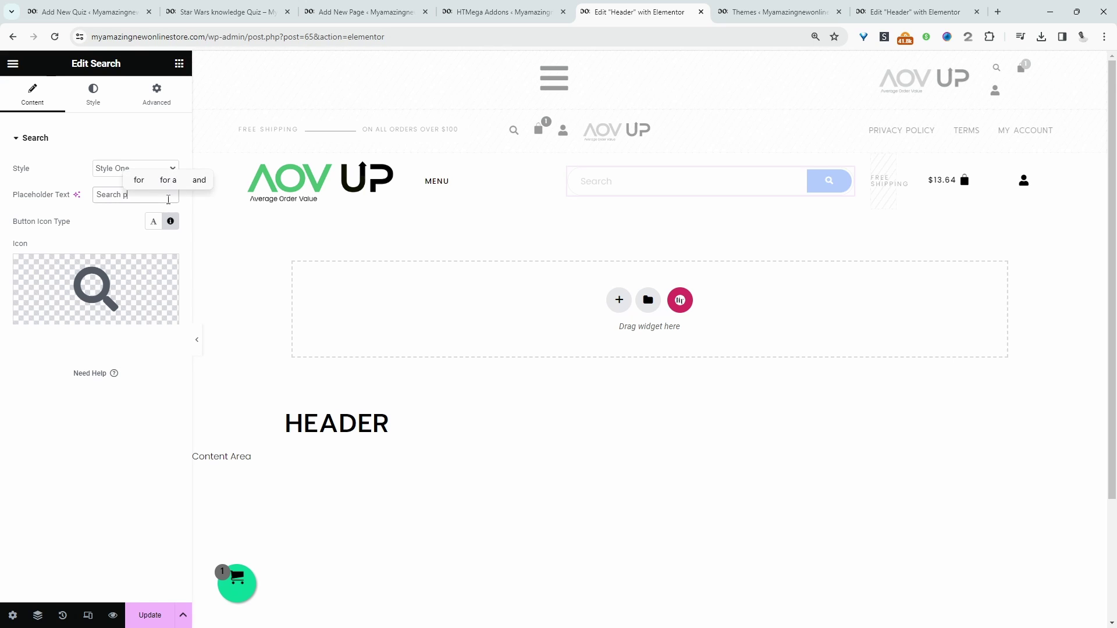
type("roducts")
Preview Style Three, Two and Five, then set the search bar back to Style One.
left_click(140, 168)
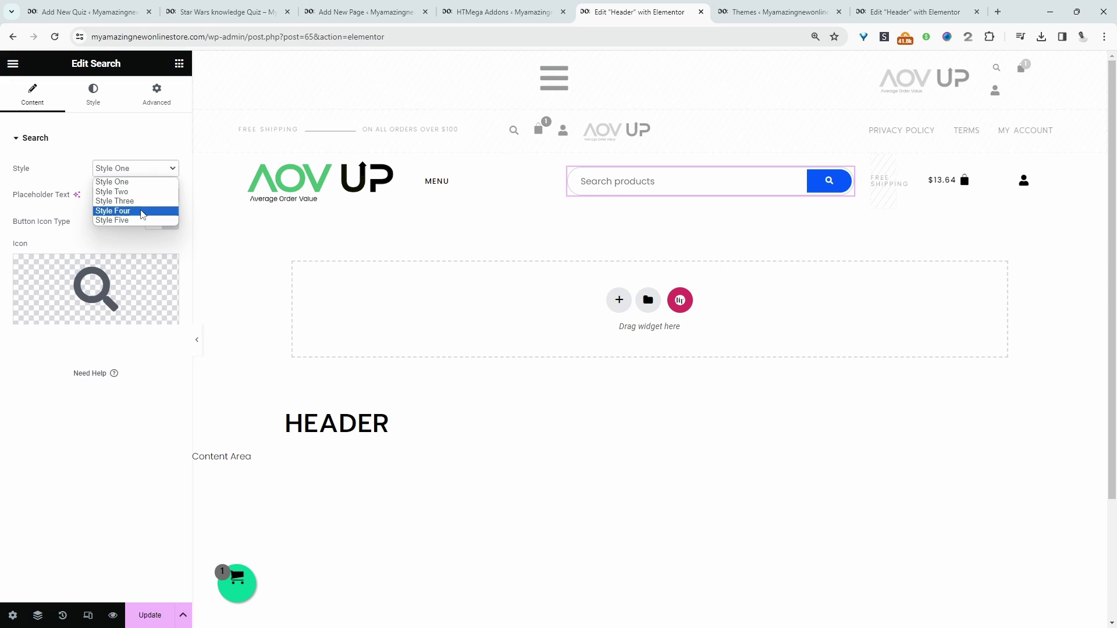
left_click(139, 199)
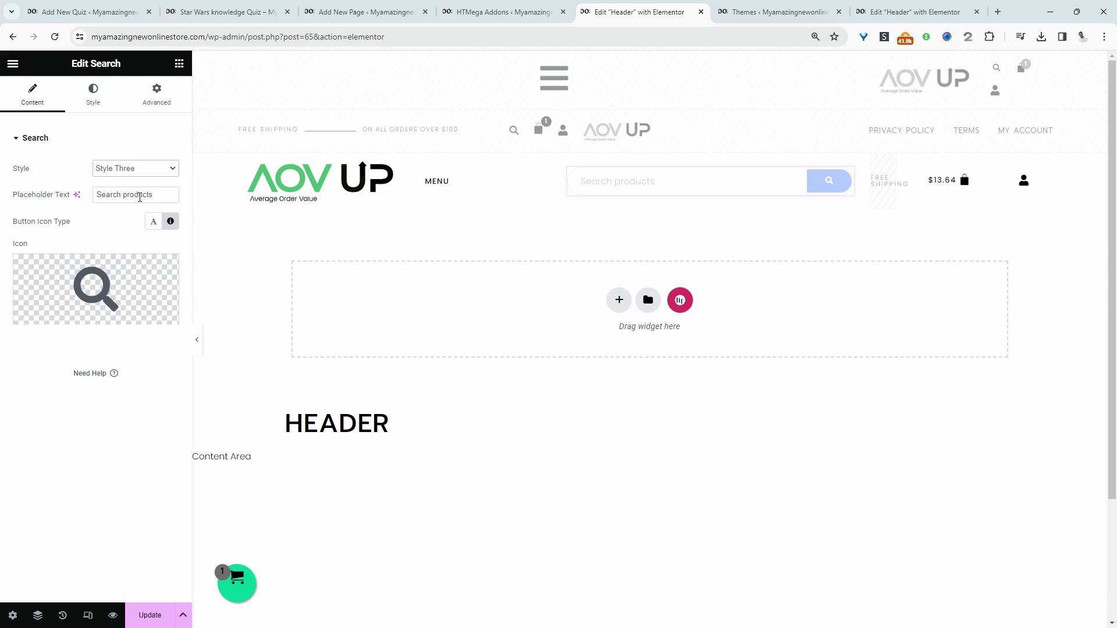
left_click(142, 173)
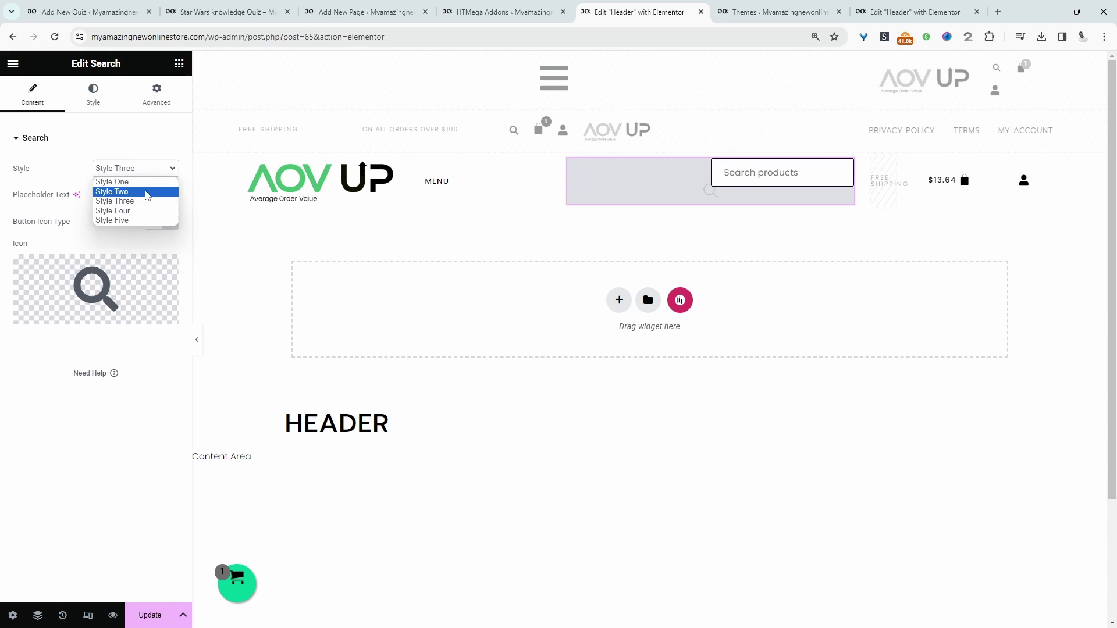
left_click(147, 195)
left_click(140, 169)
left_click(148, 220)
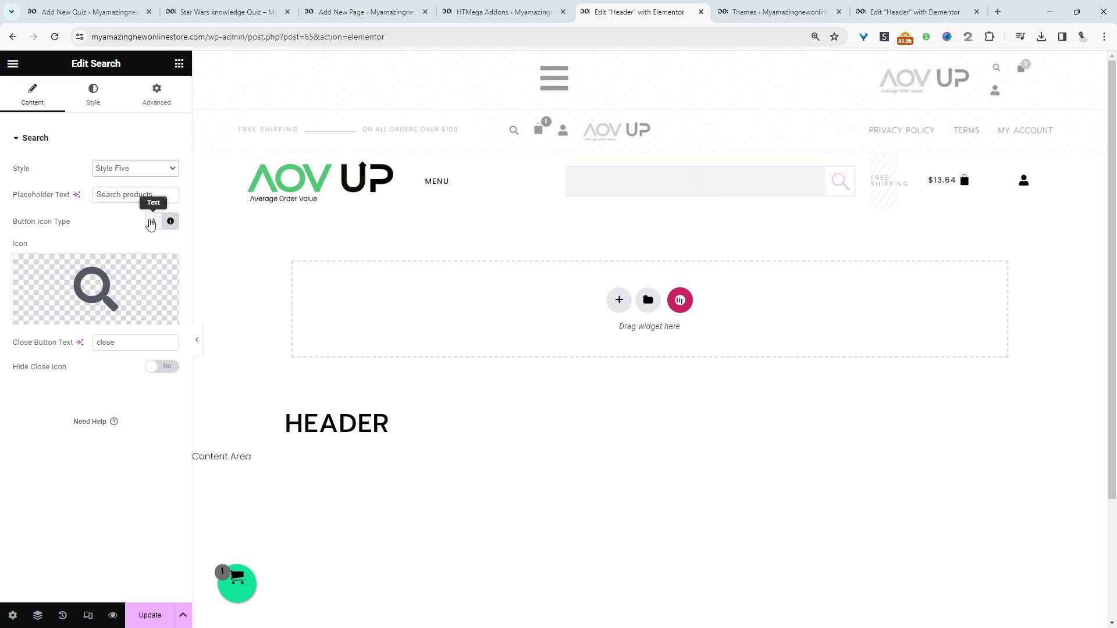
left_click(139, 169)
left_click(166, 178)
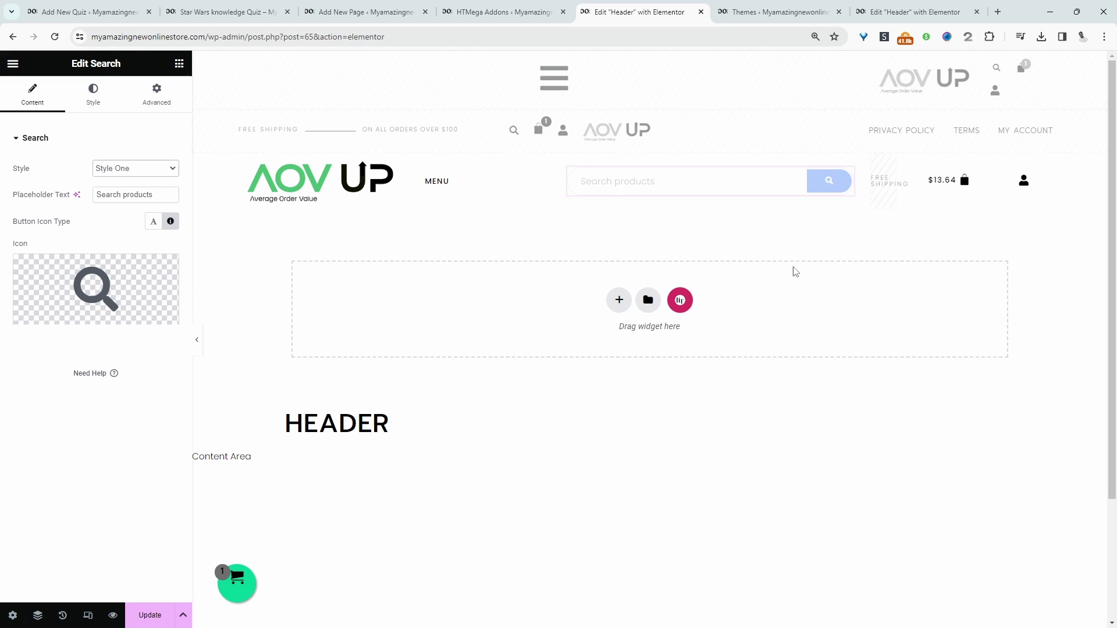
Give the submit button a Classic light green background colour.
left_click(94, 92)
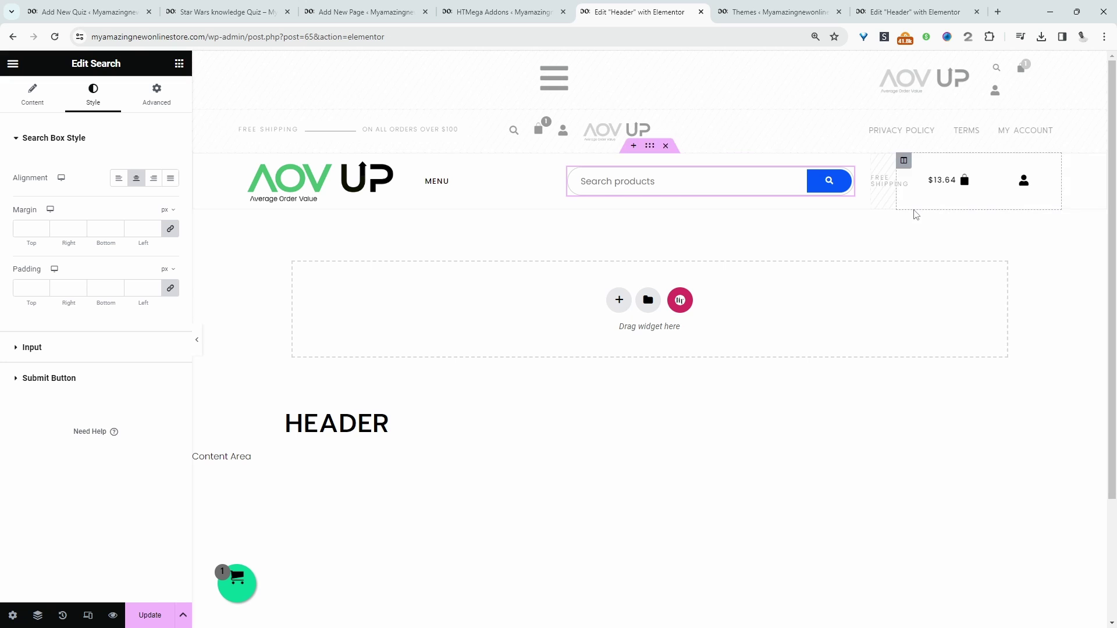
left_click(58, 378)
scroll(160, 373, "down", 2)
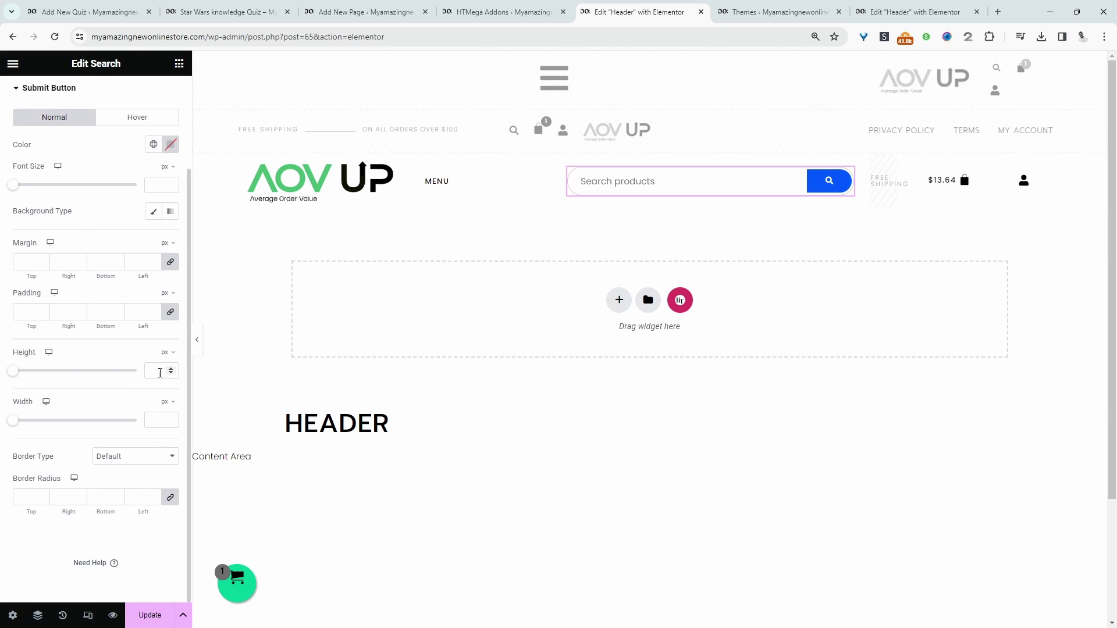
scroll(160, 373, "up", 1)
left_click(170, 181)
left_click(153, 248)
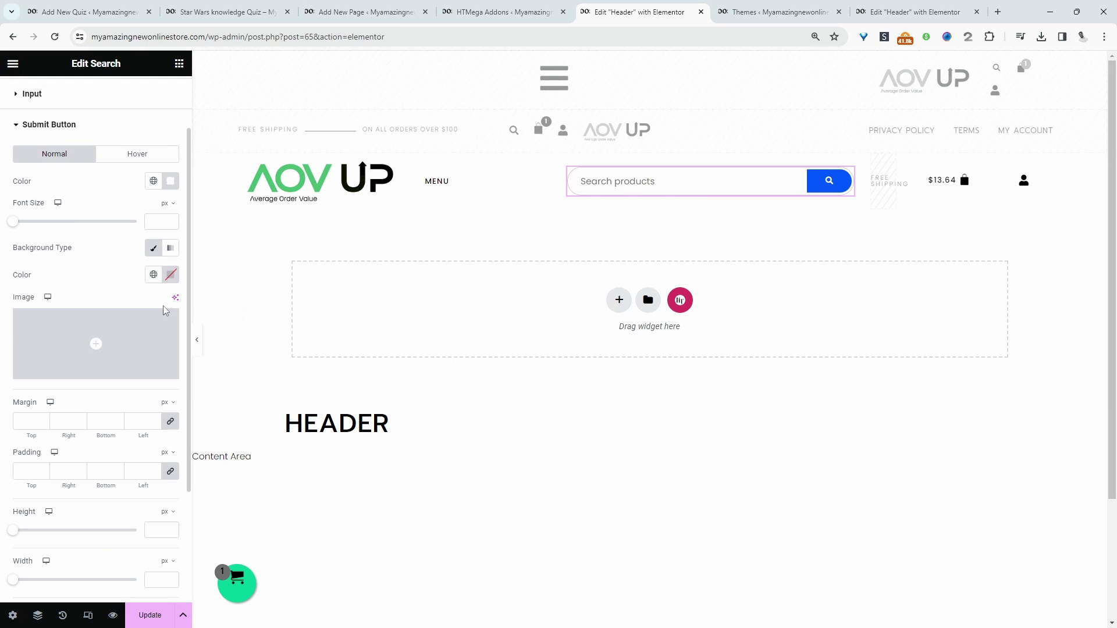
left_click(171, 274)
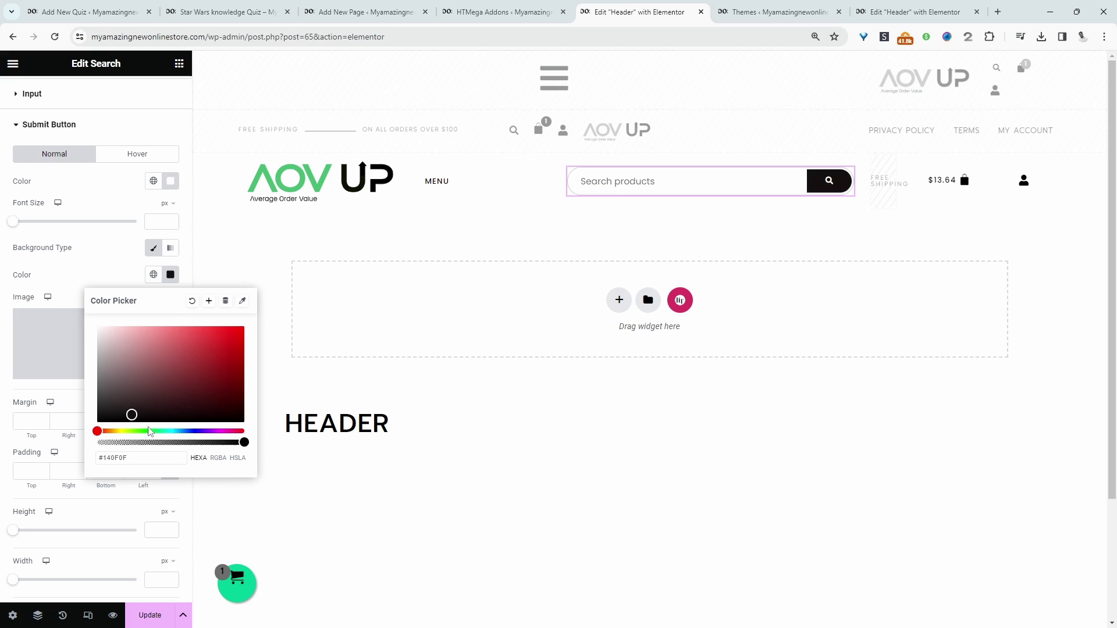
left_click(149, 431)
left_click(241, 359)
left_click(354, 384)
Stretch the search button wider and save the header with Update.
scroll(26, 504, "down", 1)
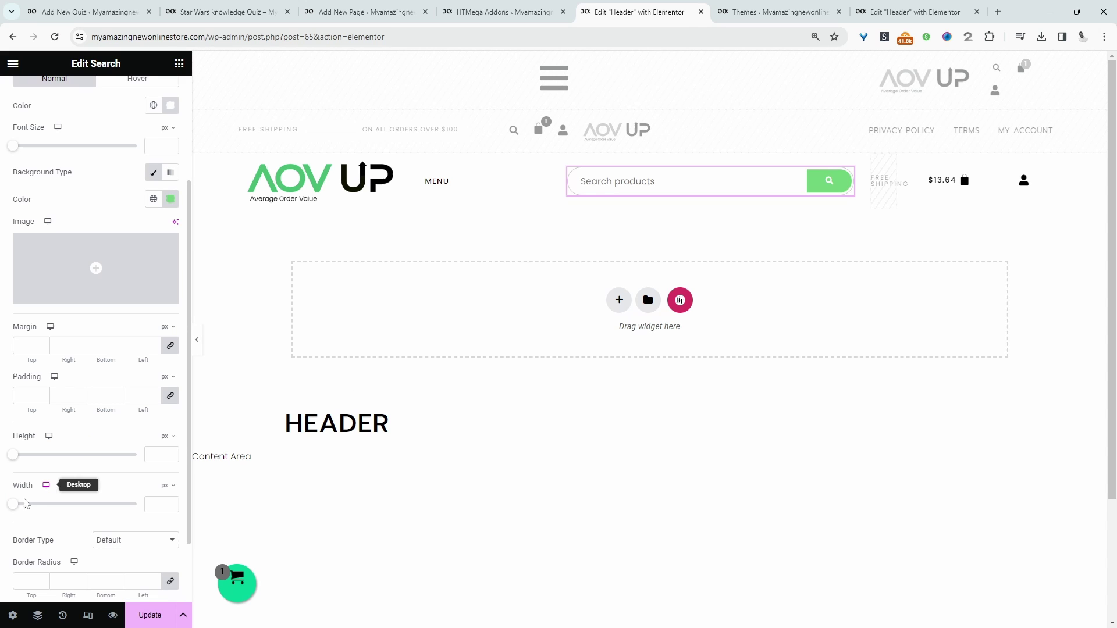
mouse_move(19, 510)
left_mouse_down()
mouse_move(57, 512)
mouse_move(31, 511)
left_mouse_up()
scroll(77, 319, "up", 2)
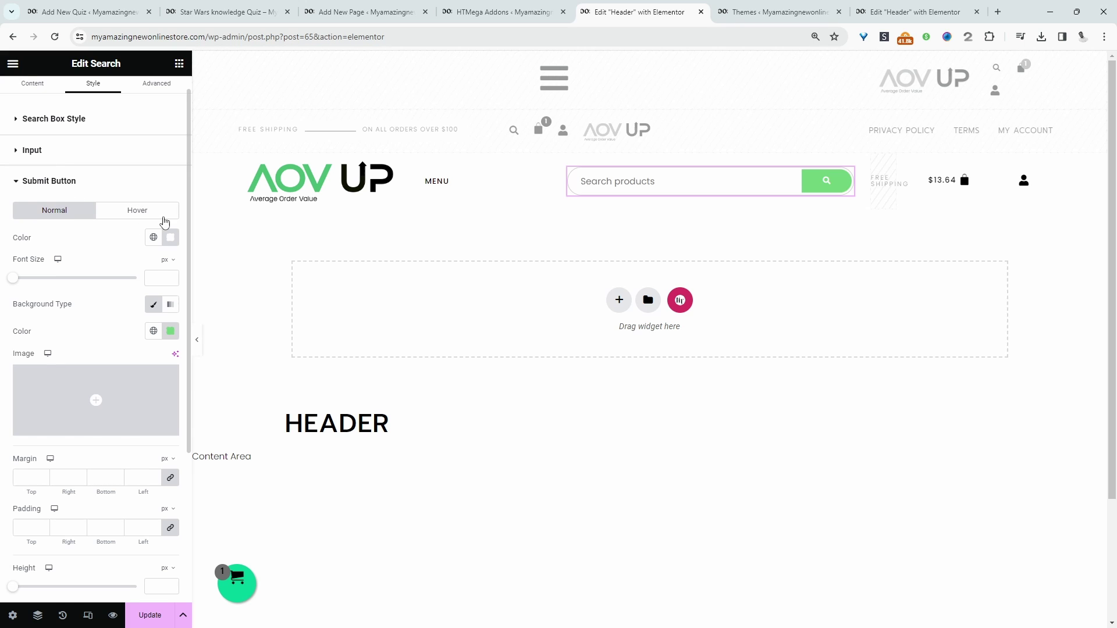
left_click(157, 150)
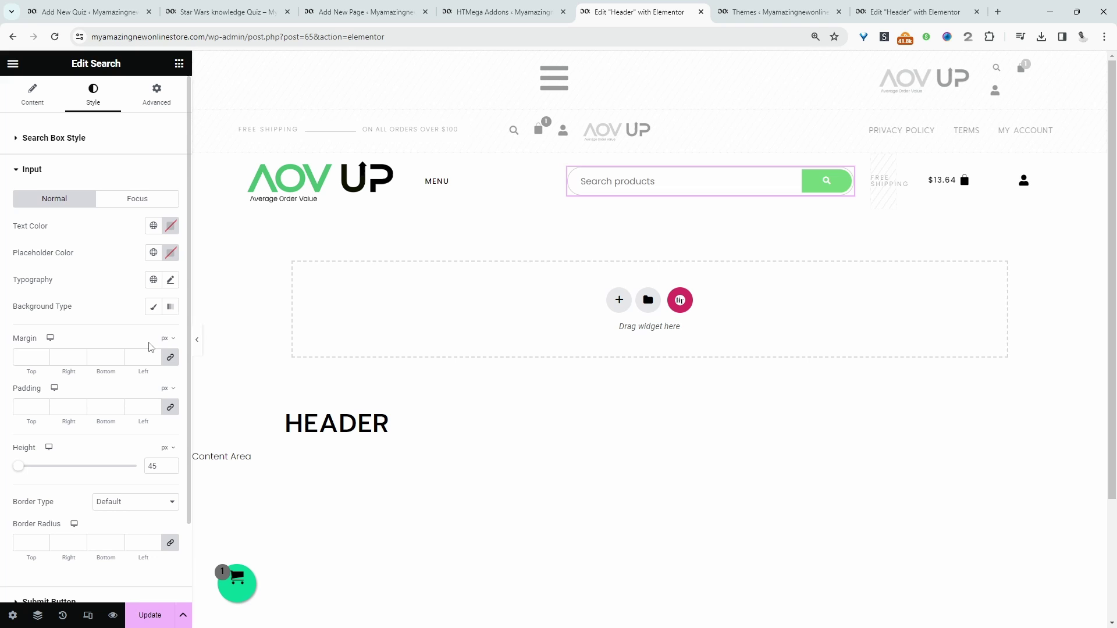
left_click(150, 614)
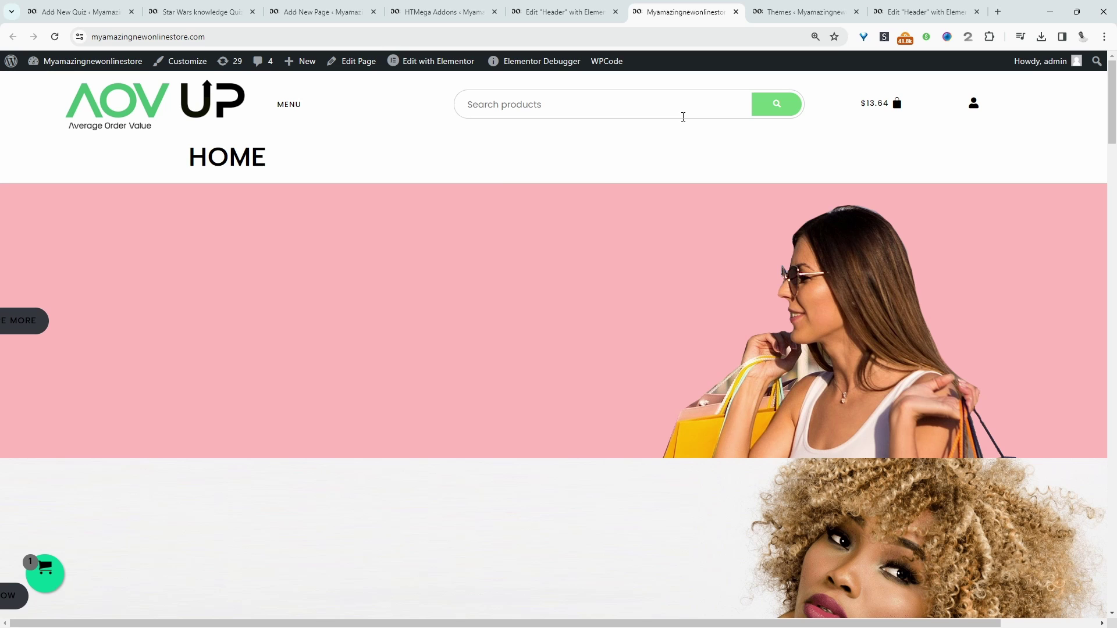
On the live home page, pick the 'black friday' suggestion from the header search.
left_click(683, 116)
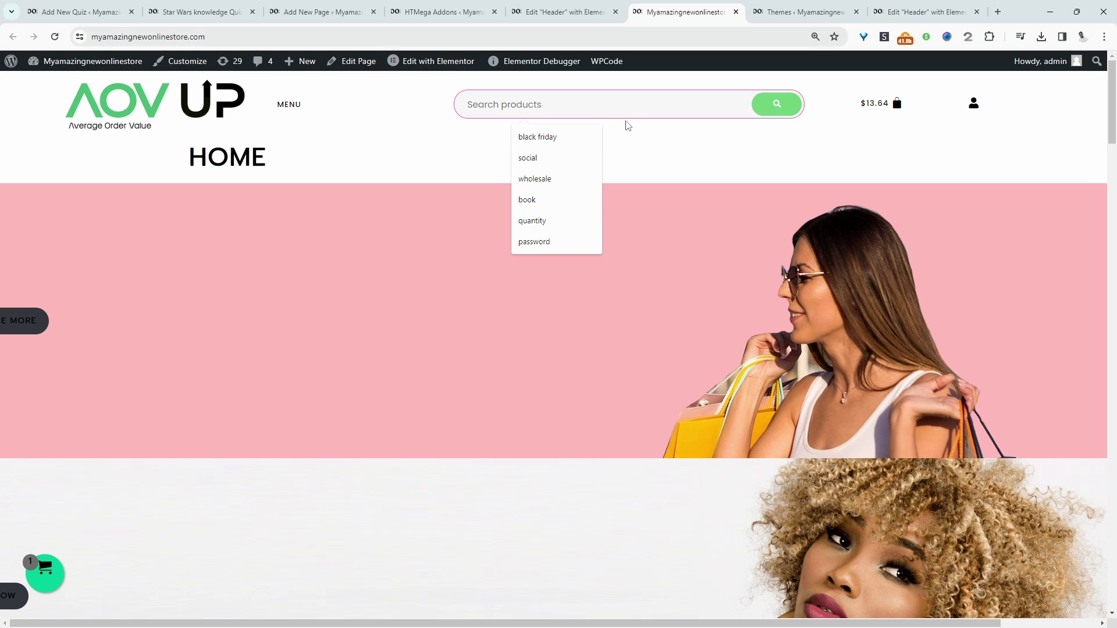
left_click(551, 139)
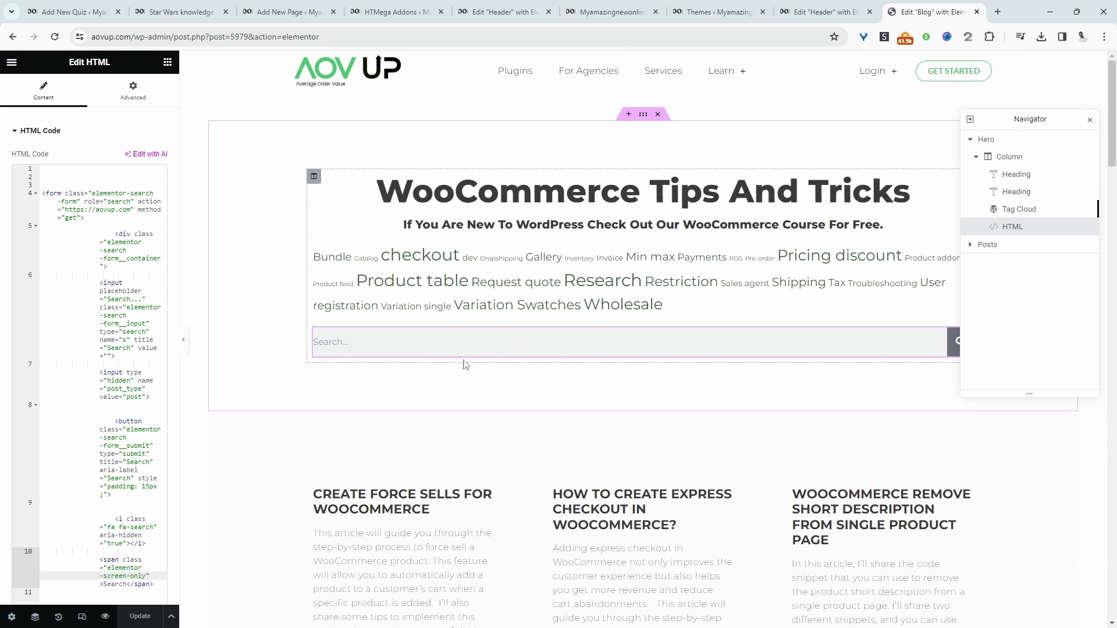
scroll(460, 365, "down", 2)
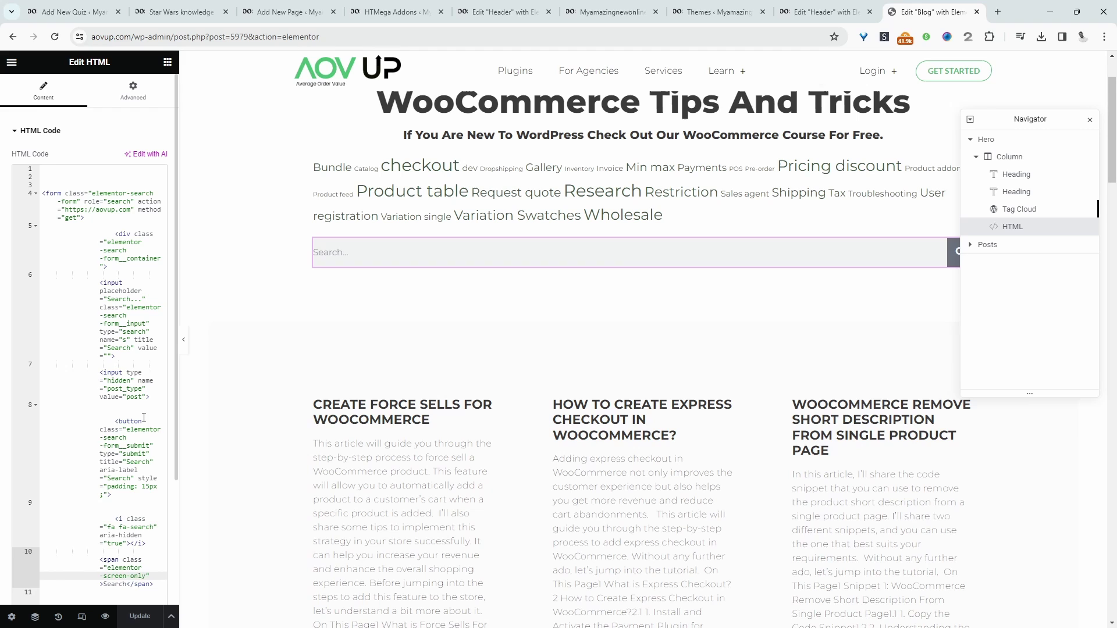
scroll(144, 418, "down", 2)
scroll(137, 407, "up", 1)
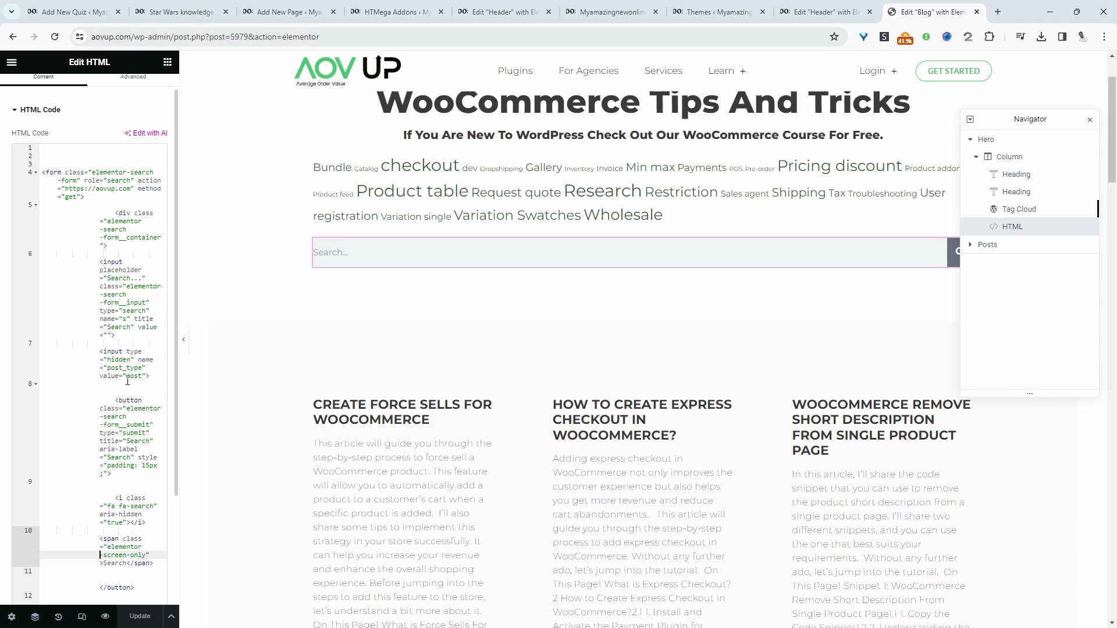
left_click_drag(127, 377, 143, 378)
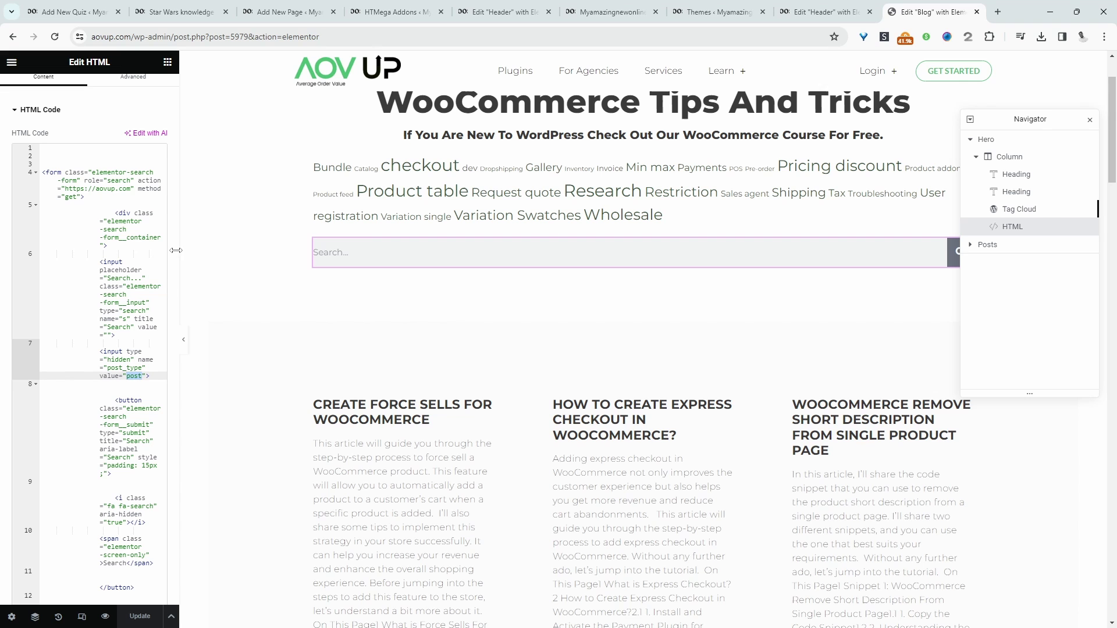
Widen the panel and highlight the form's action, container, search input and hidden post_type lines.
left_click_drag(180, 251, 309, 259)
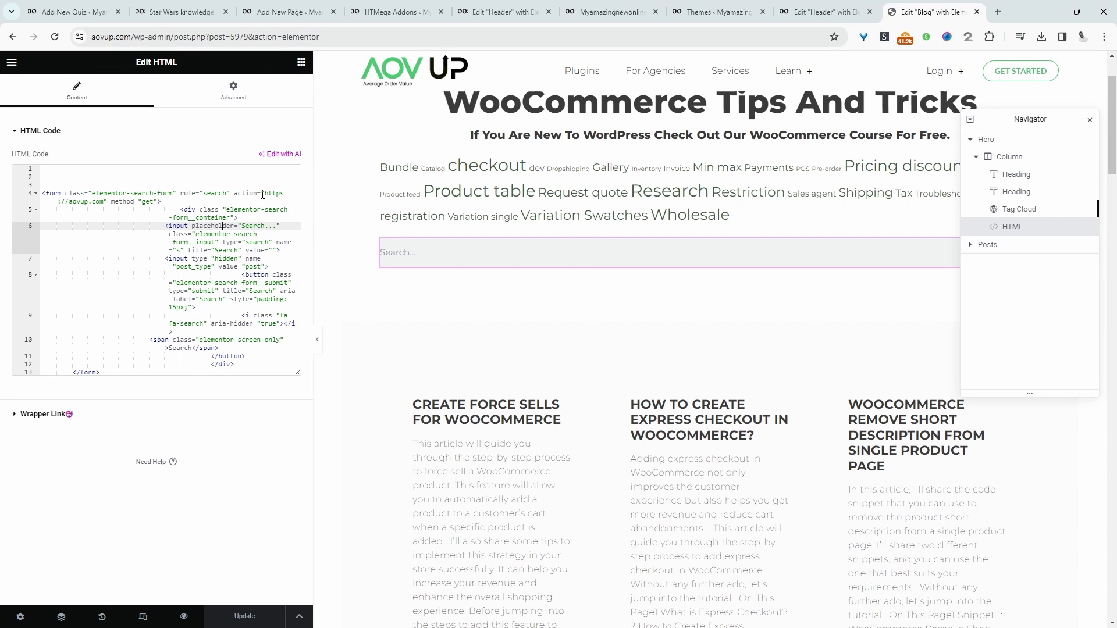
left_click_drag(266, 193, 100, 201)
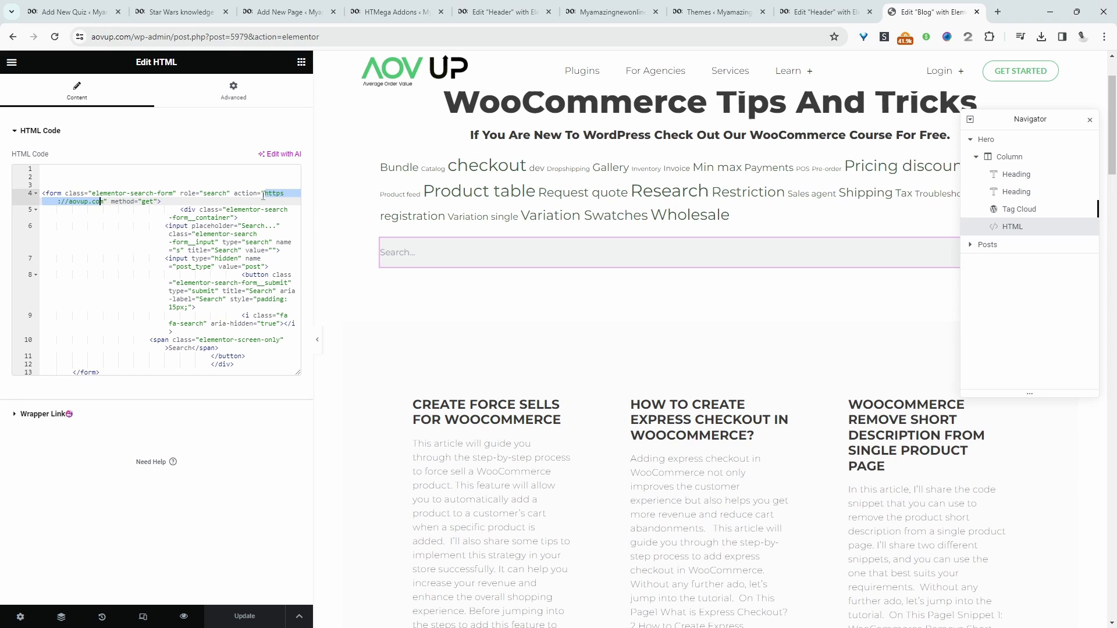
left_click_drag(185, 210, 281, 226)
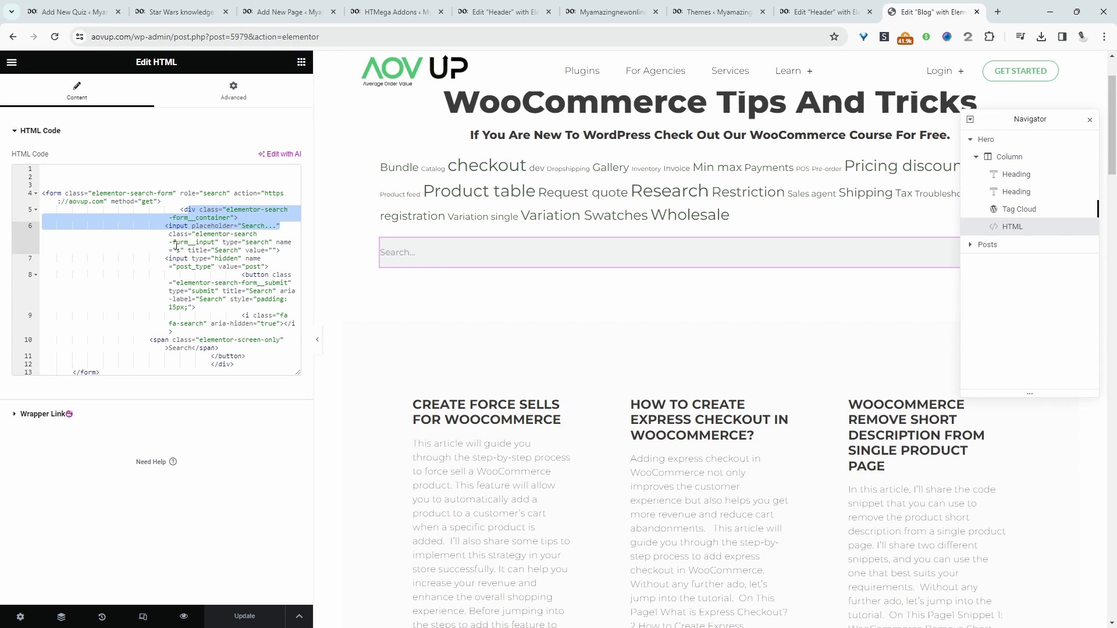
left_click_drag(172, 242, 272, 241)
left_click(285, 242)
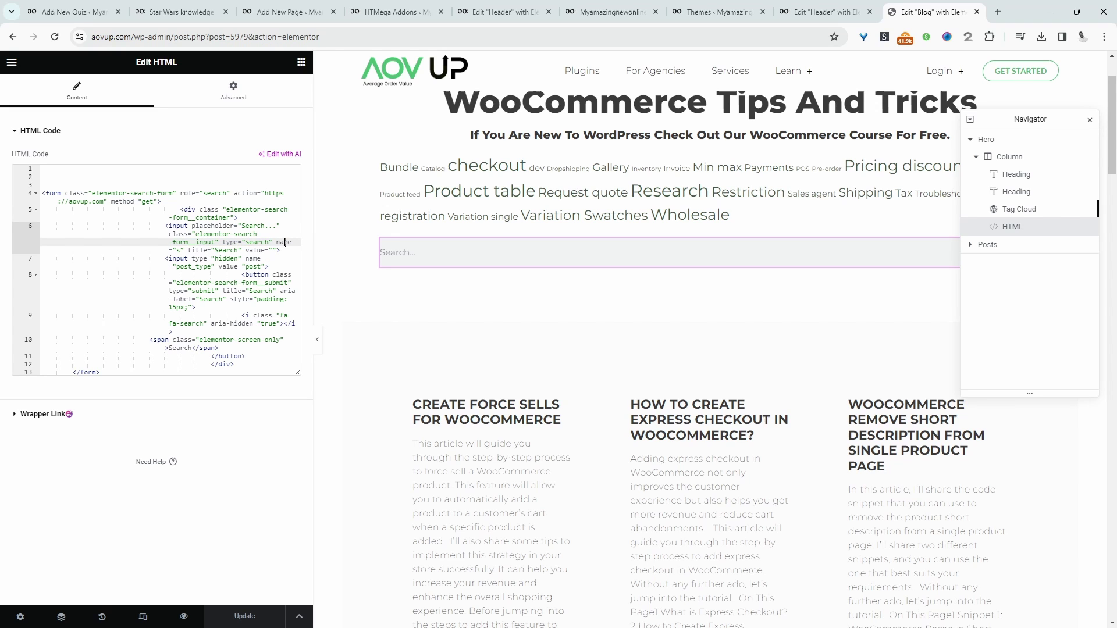
left_click_drag(184, 257, 178, 258)
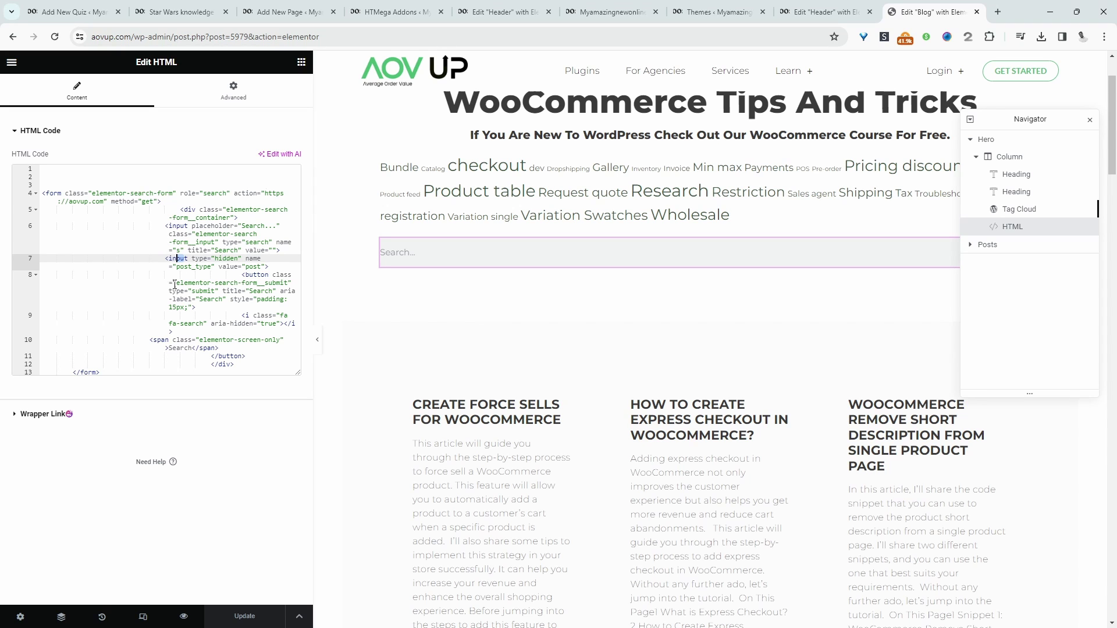
scroll(365, 94, "down", 10)
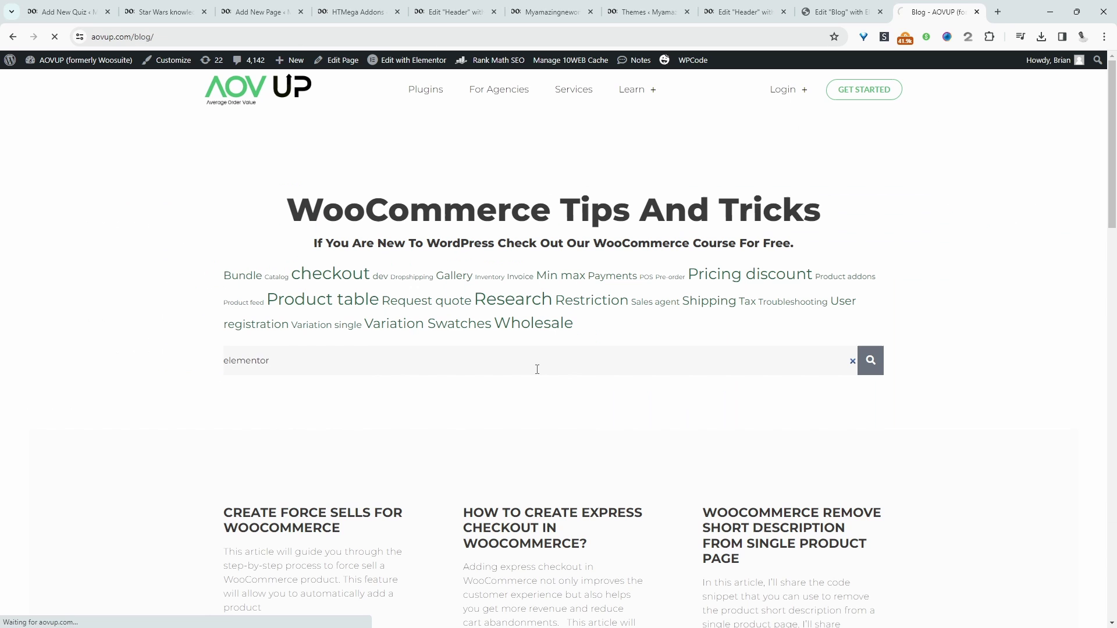
Run the 'elementor' search, then change post_type=post to post_type=product in the URL.
key("Return")
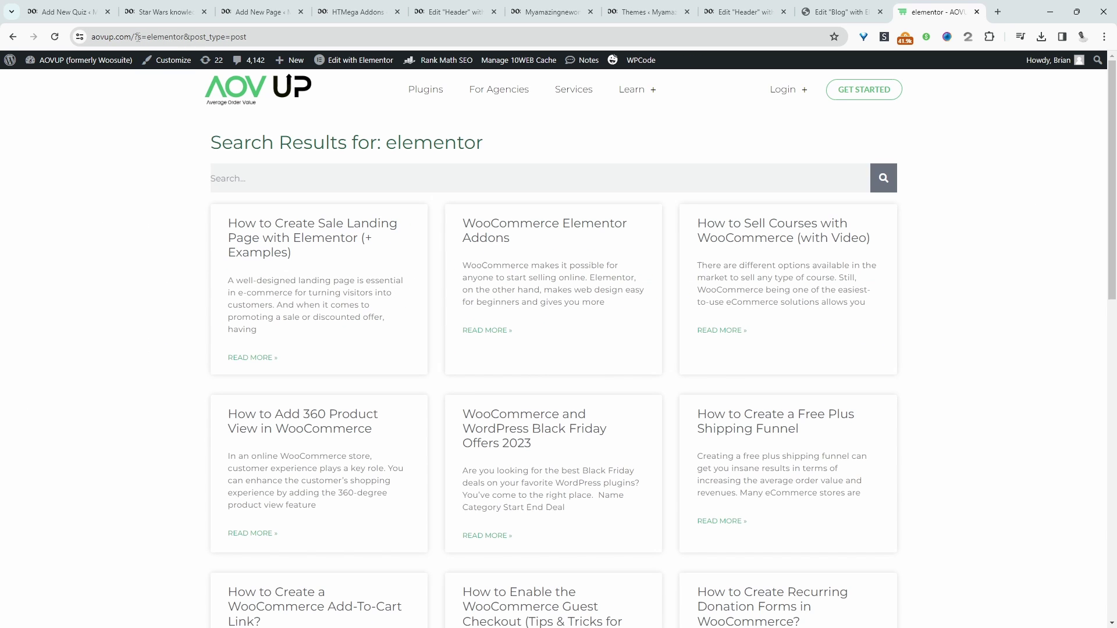
left_click(134, 36)
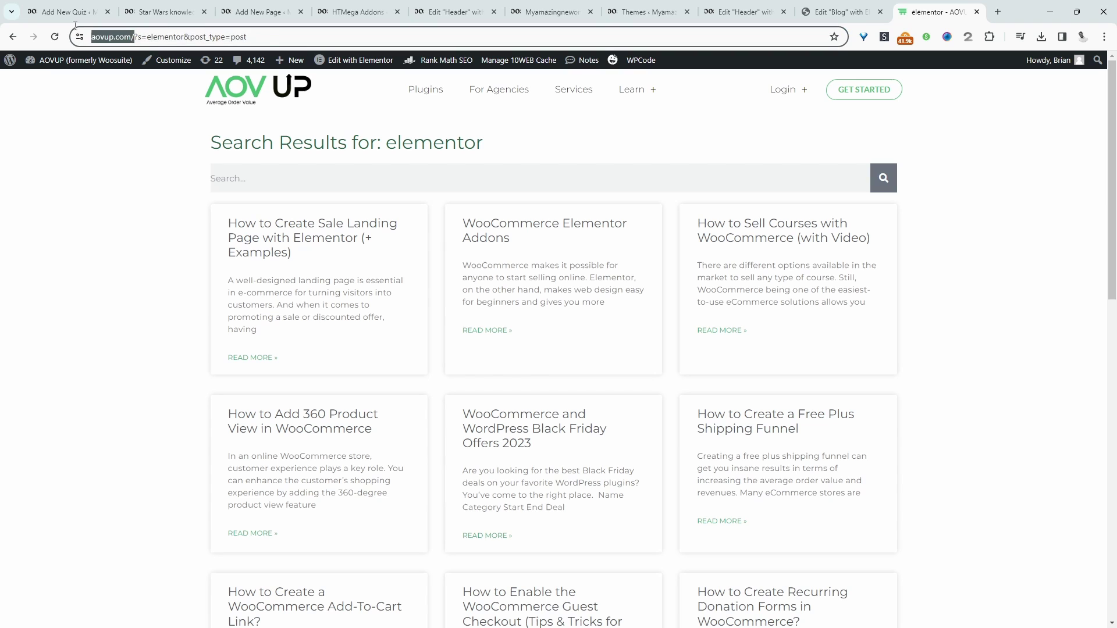
left_click(161, 36)
left_click_drag(162, 36, 211, 36)
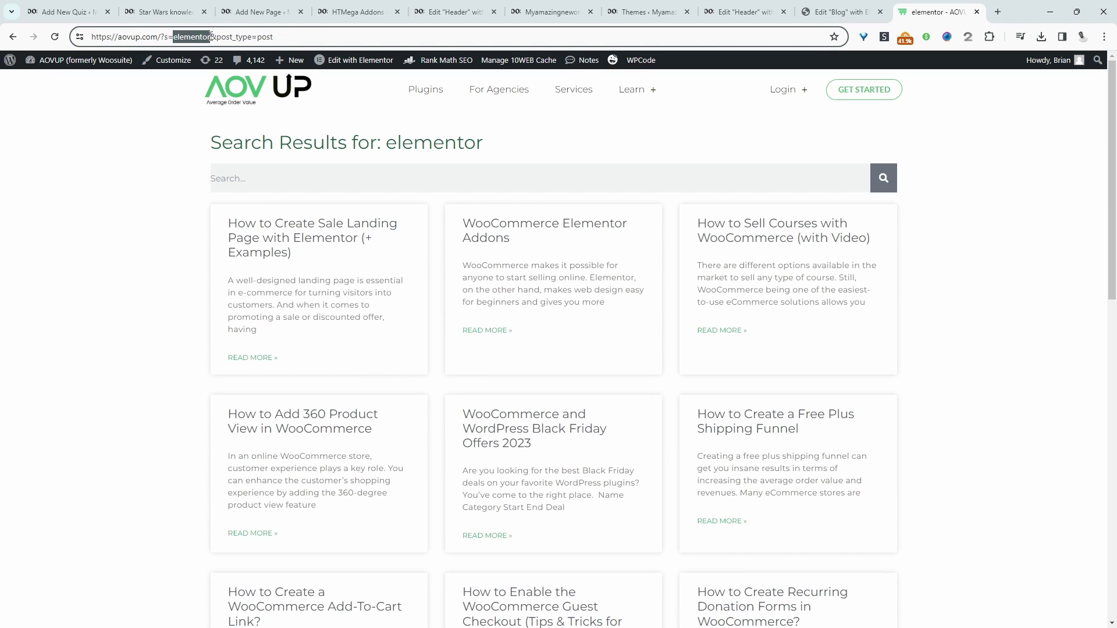
left_click(256, 37)
left_click_drag(211, 36, 260, 36)
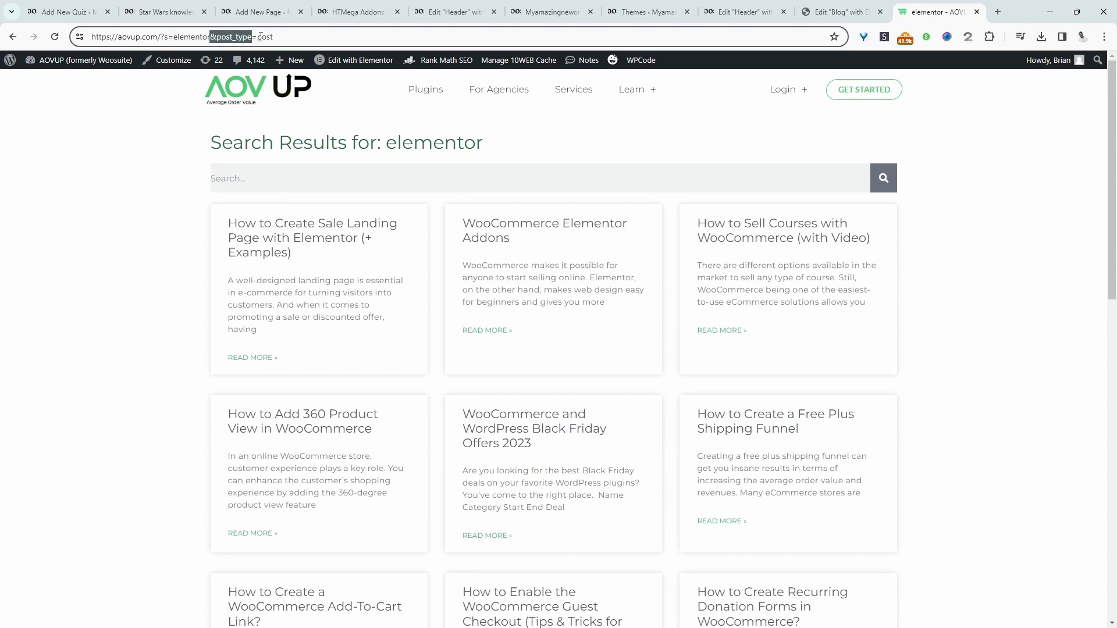
left_click(260, 37)
left_click(275, 36)
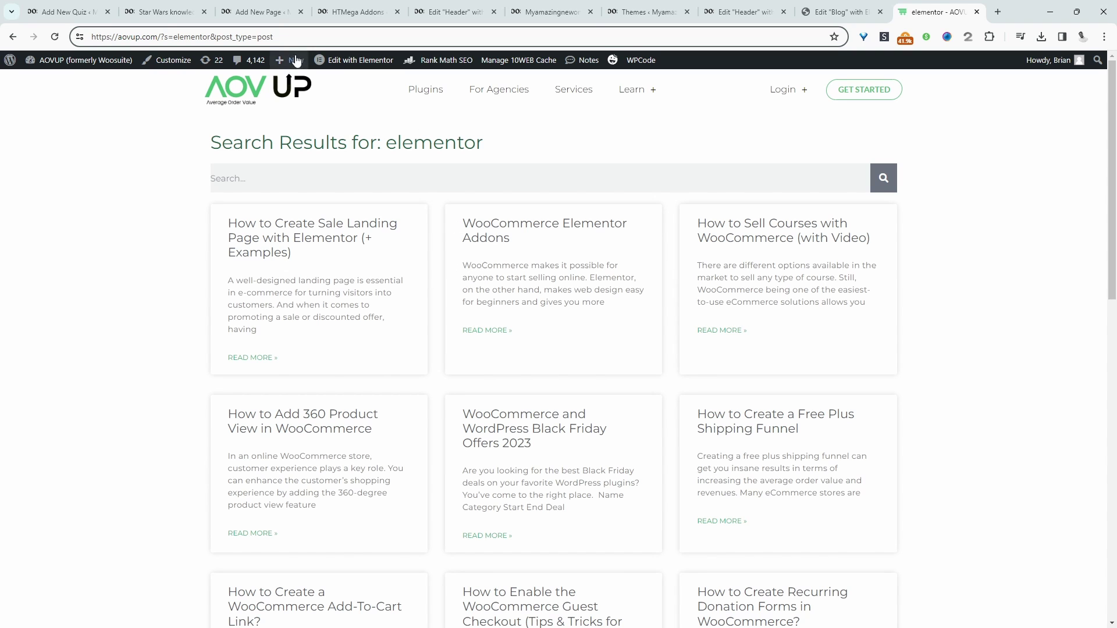
key("BackSpace")
key("BackSpace")
key("BackSpace")
key("BackSpace")
type("product")
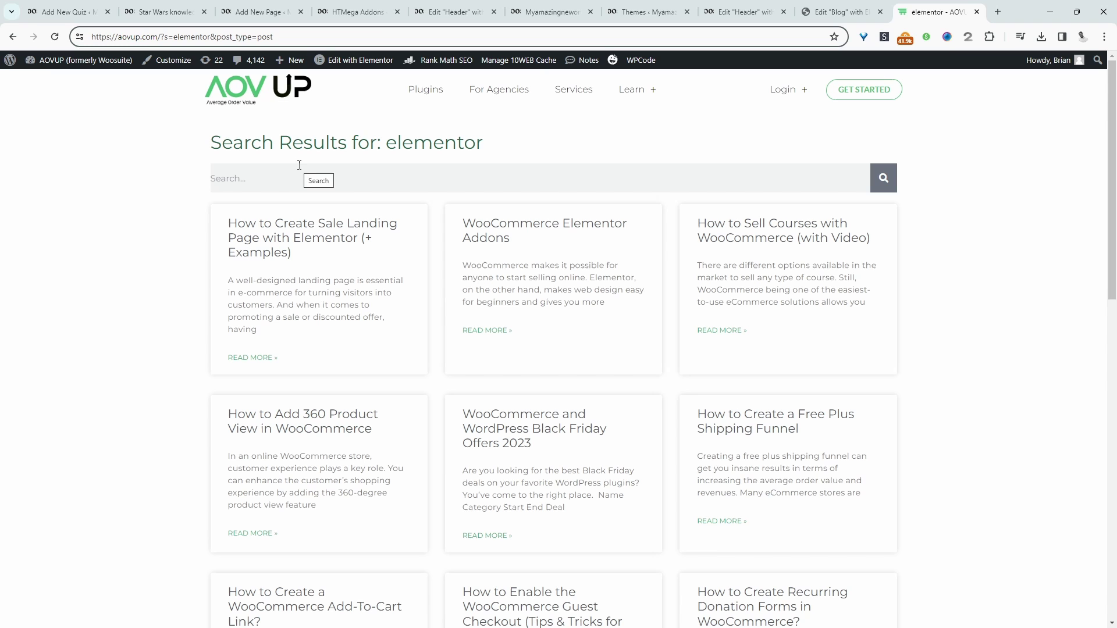
key("Return")
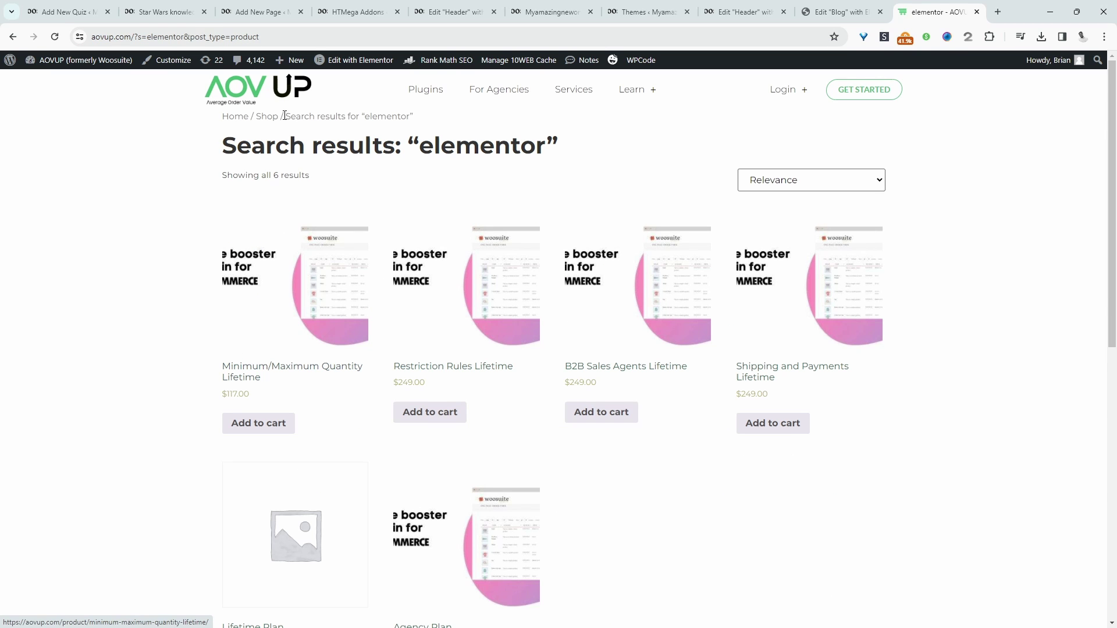
Switch the URL back to post_type=post to reload the blog post results.
left_click_drag(232, 37, 262, 37)
type("post")
key("Return")
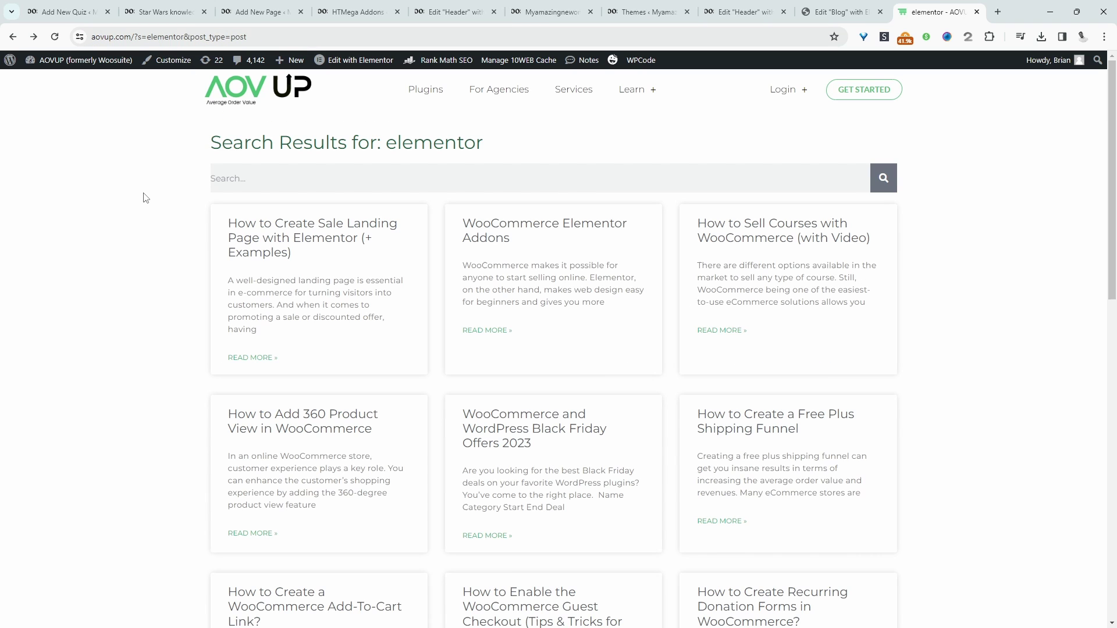
left_click(231, 36)
left_click_drag(231, 37, 249, 37)
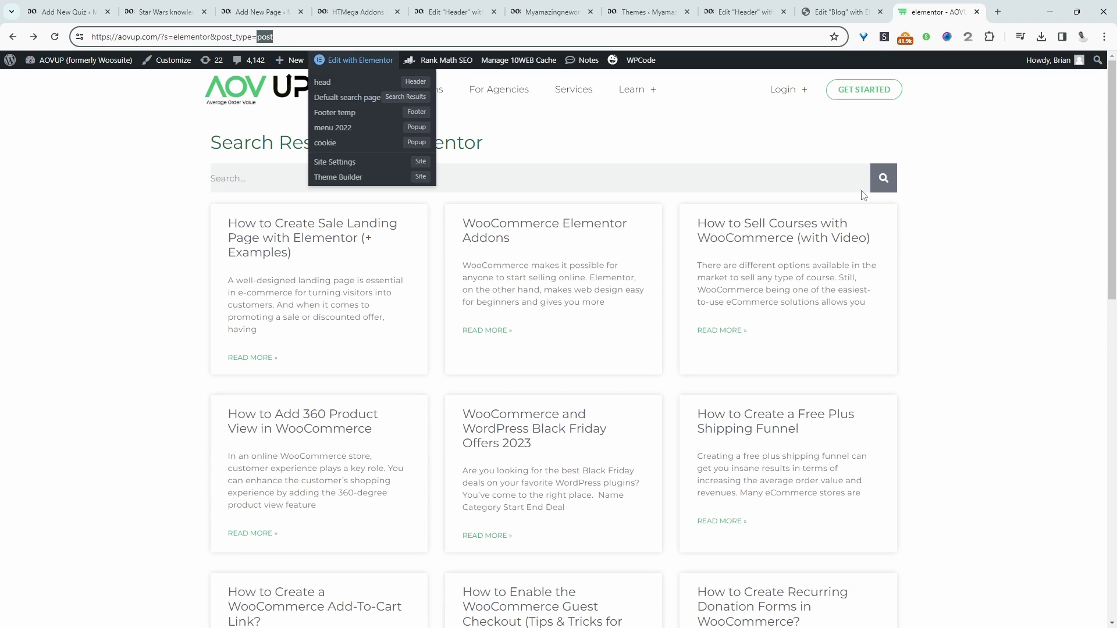
In the HTML code, change the hidden post_type value from post to product.
key("ctrl+shift+Tab")
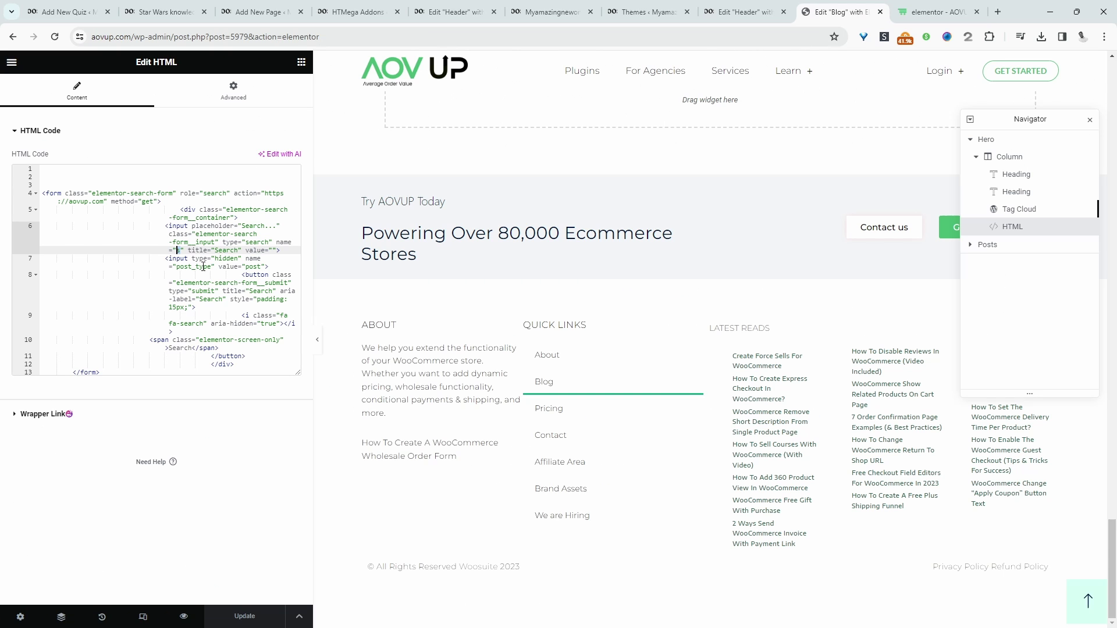
left_click_drag(180, 274, 219, 271)
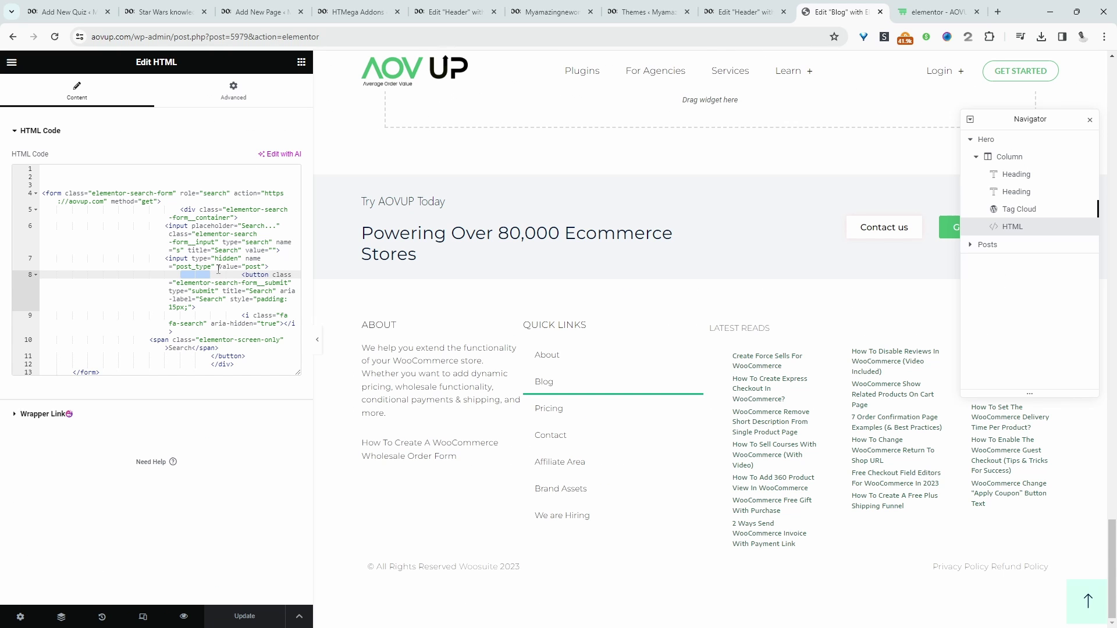
left_click(212, 267)
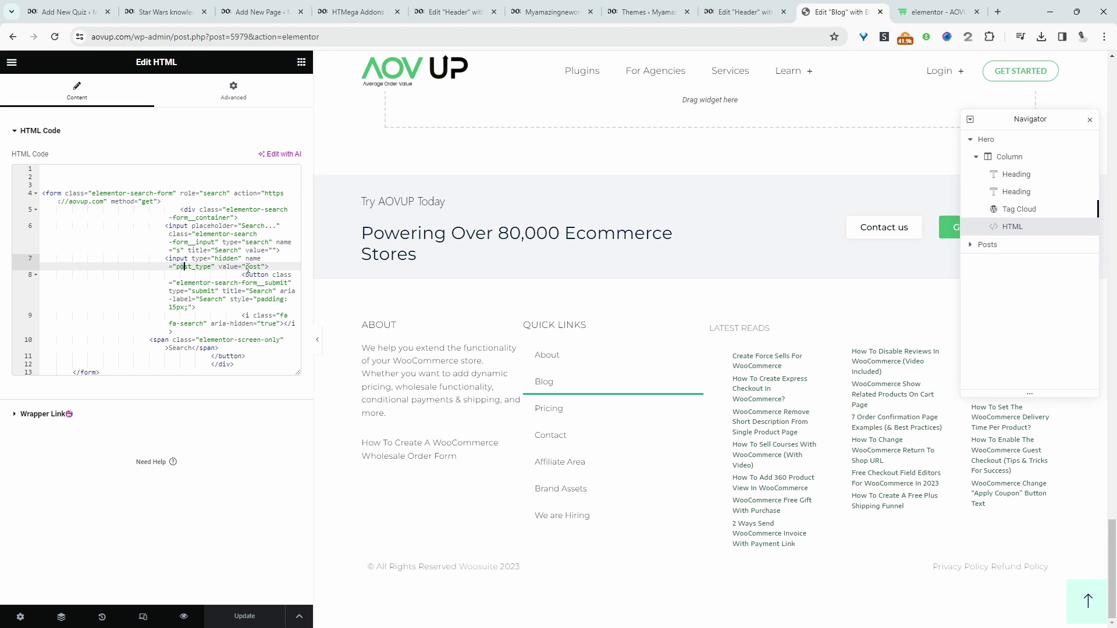
left_click_drag(246, 267, 261, 266)
type("product")
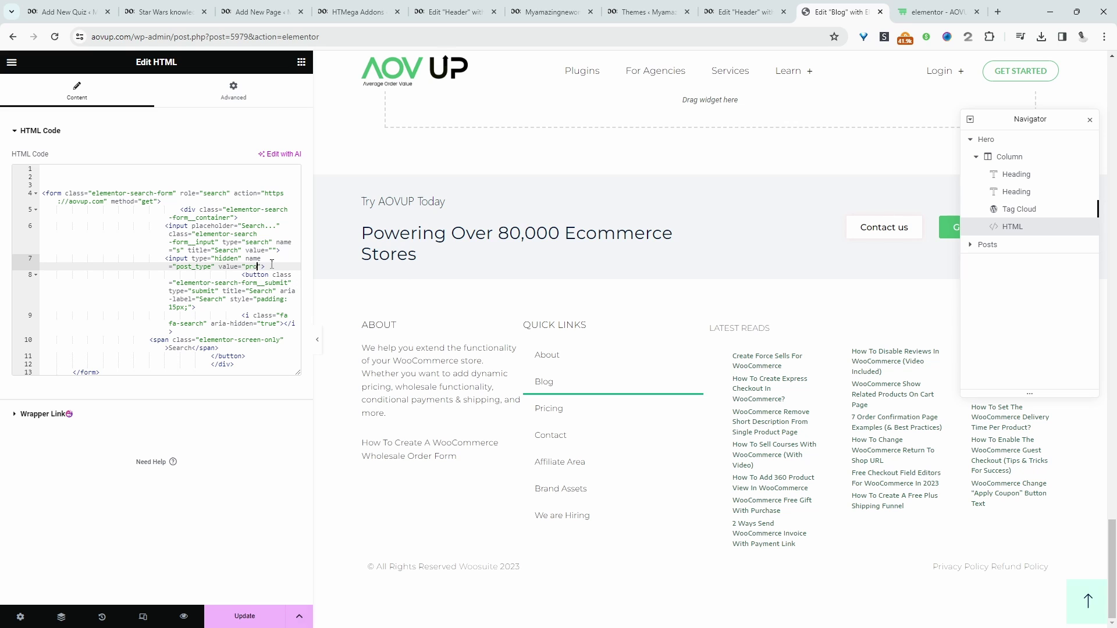